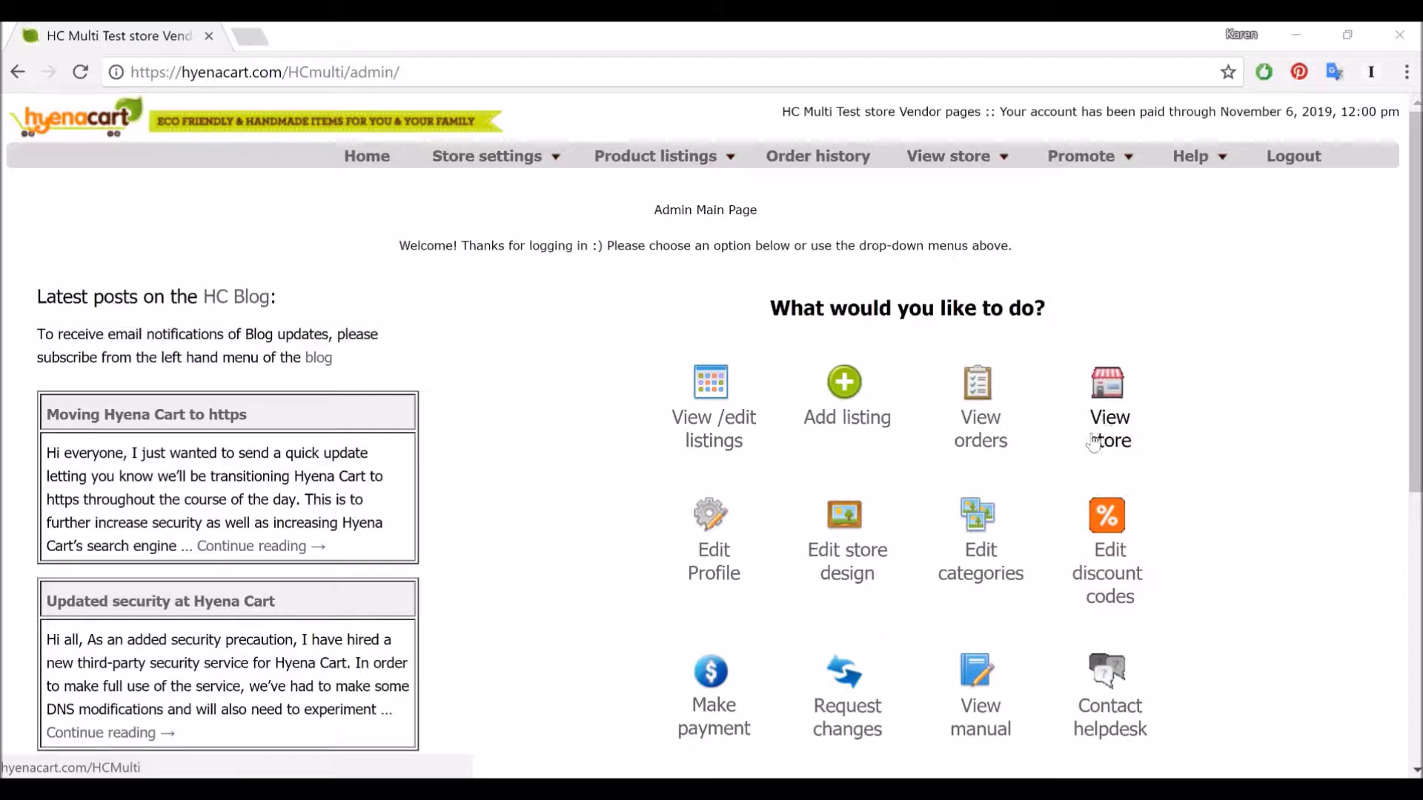
# View the current public store page, and return to the vendor admin page
pyautogui.click(1124, 424)
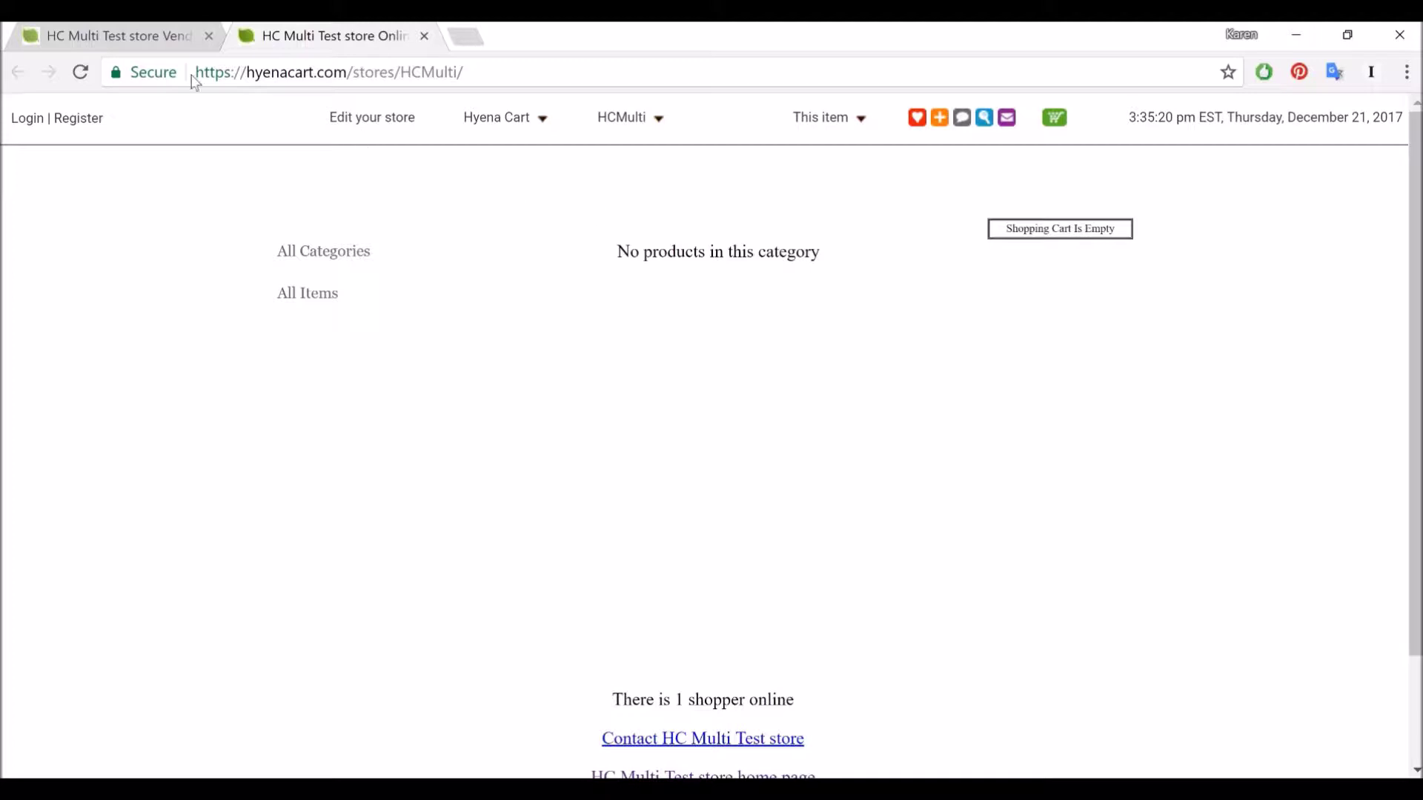
pyautogui.click(135, 41)
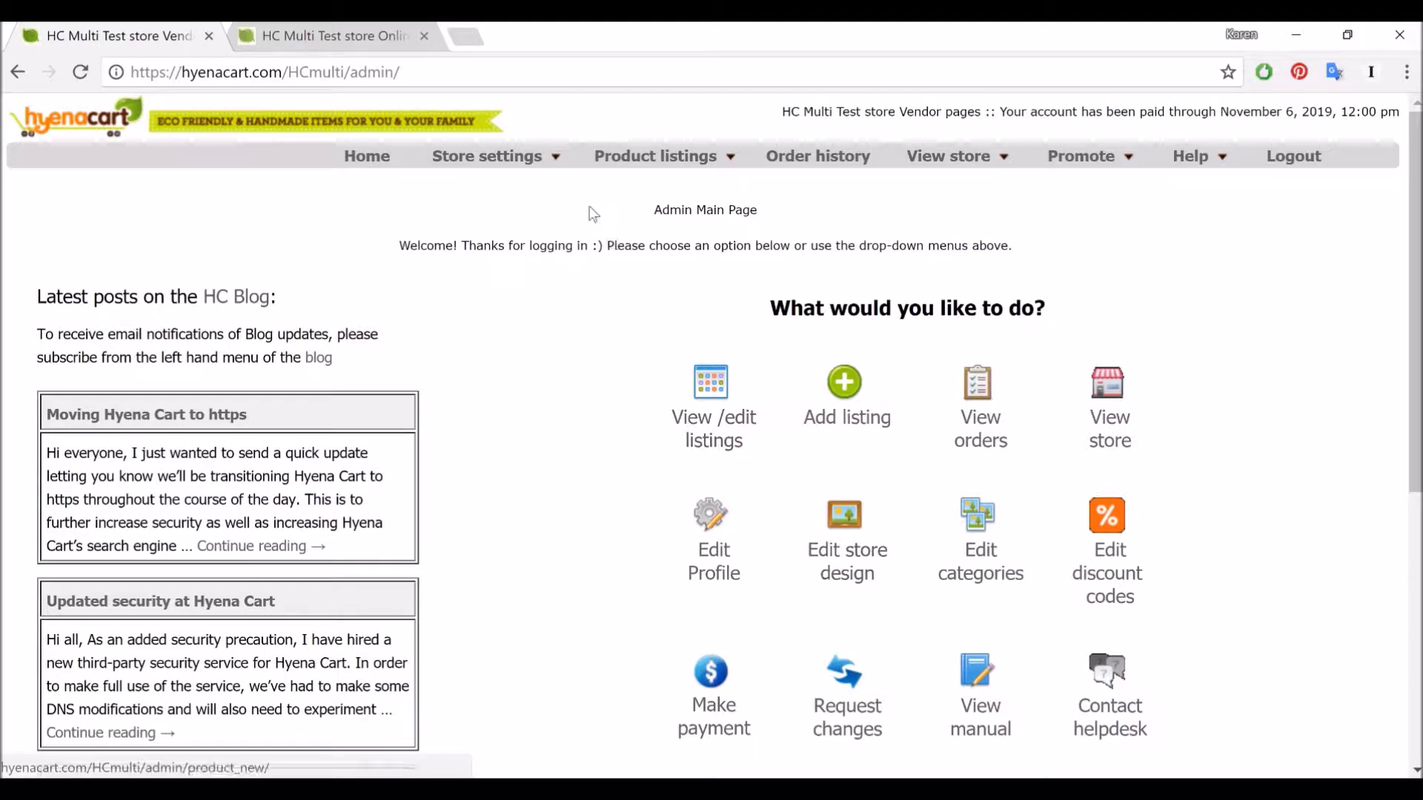
pyautogui.moveTo(504, 162)
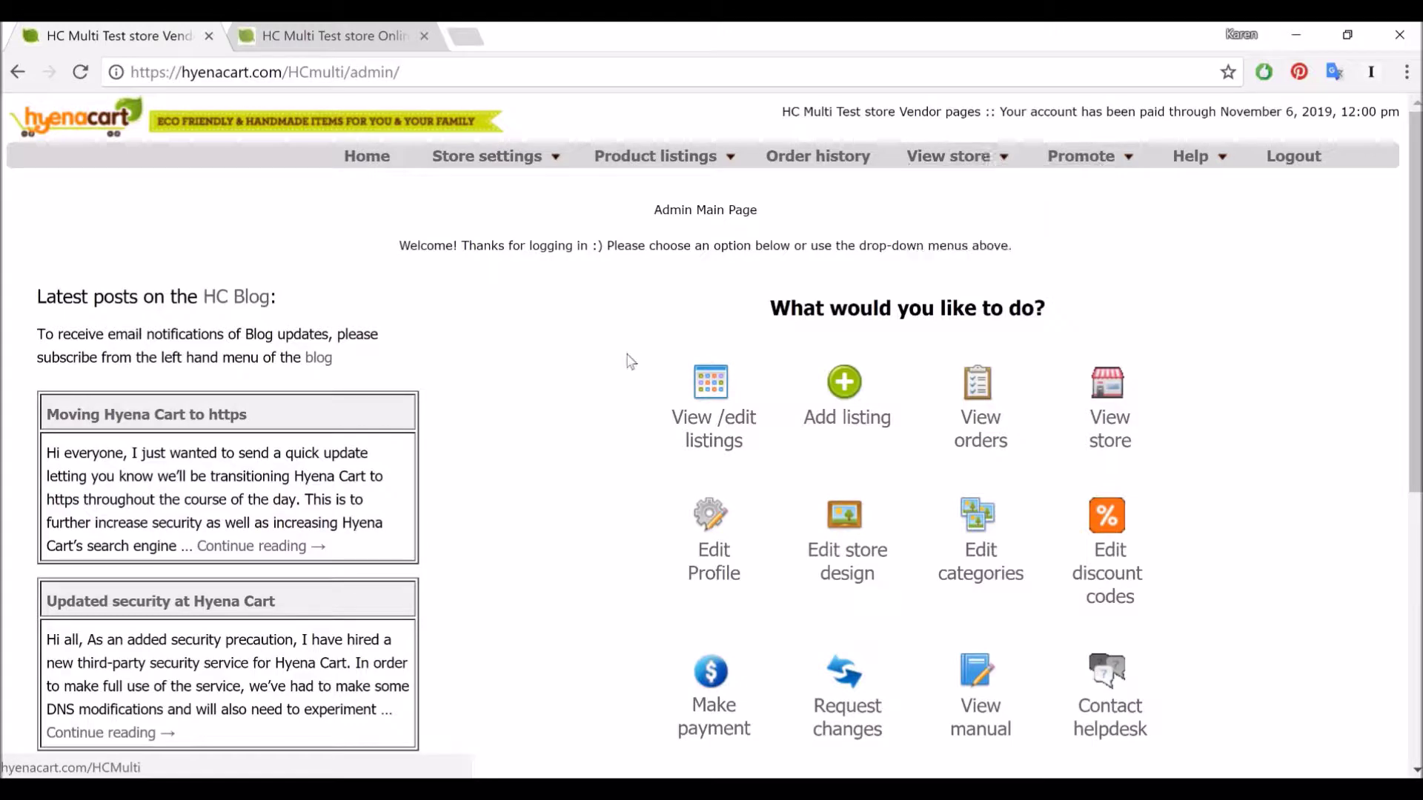
# Open the store design settings, choose the thread-spools banner template and save the configuration
pyautogui.click(857, 558)
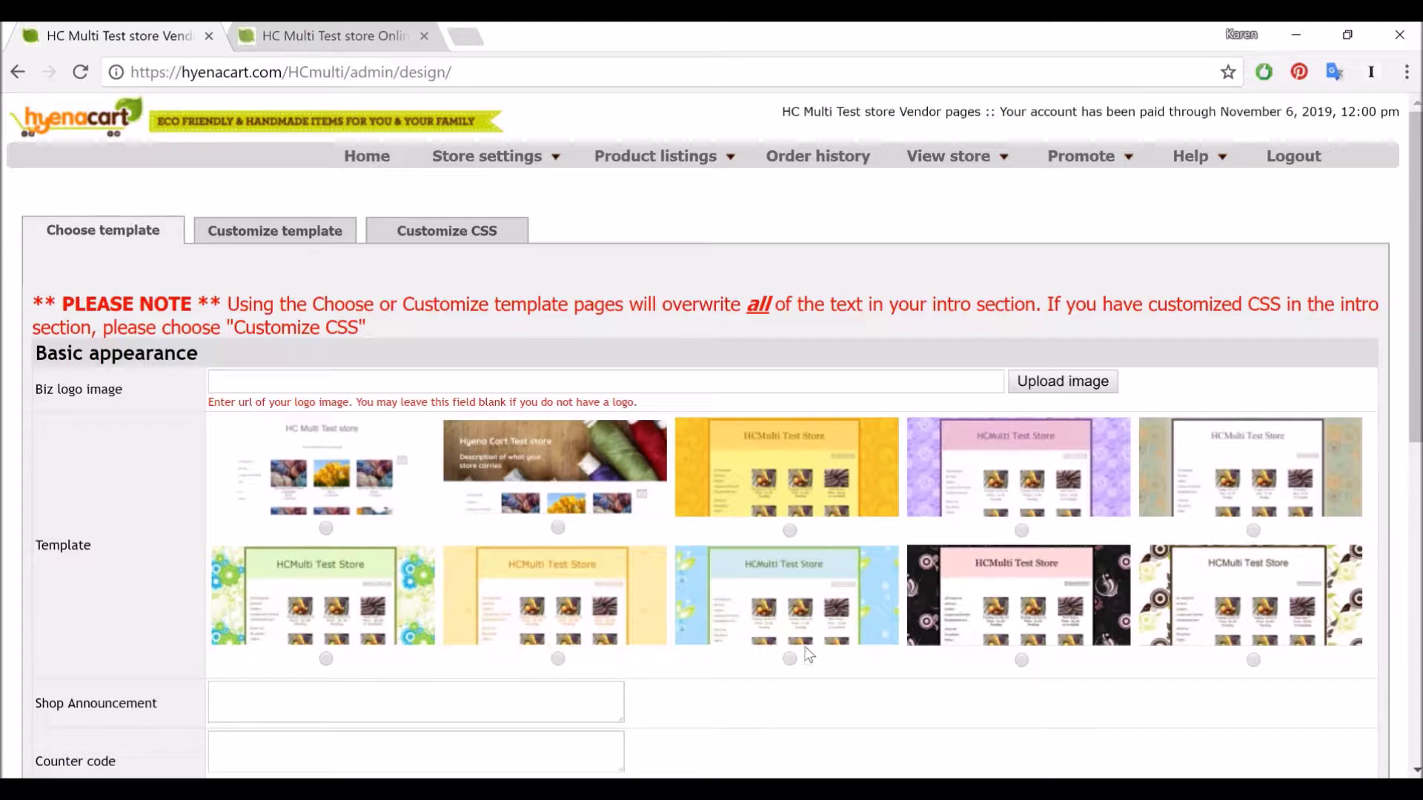
pyautogui.scroll(-2, 884, 495)
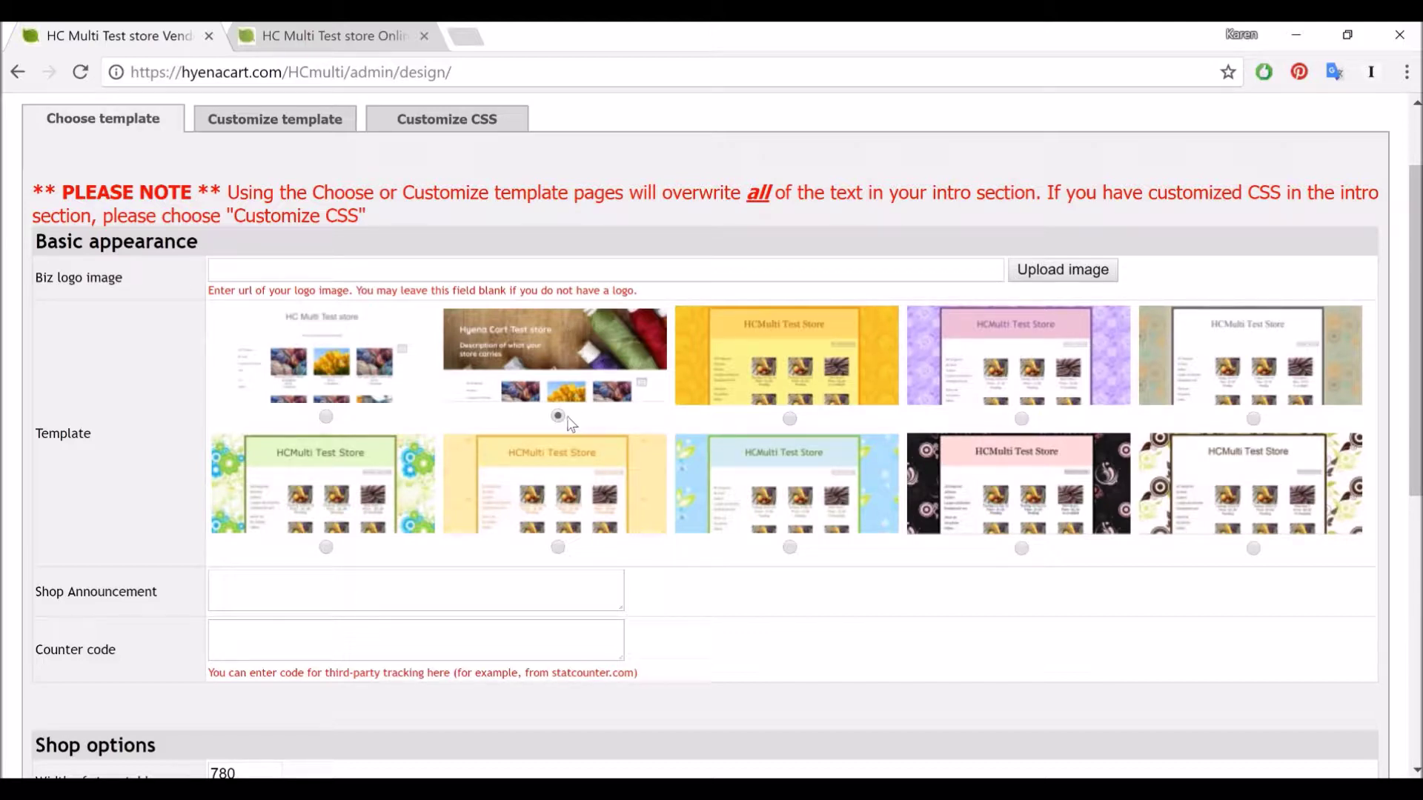
pyautogui.scroll(-5, 571, 422)
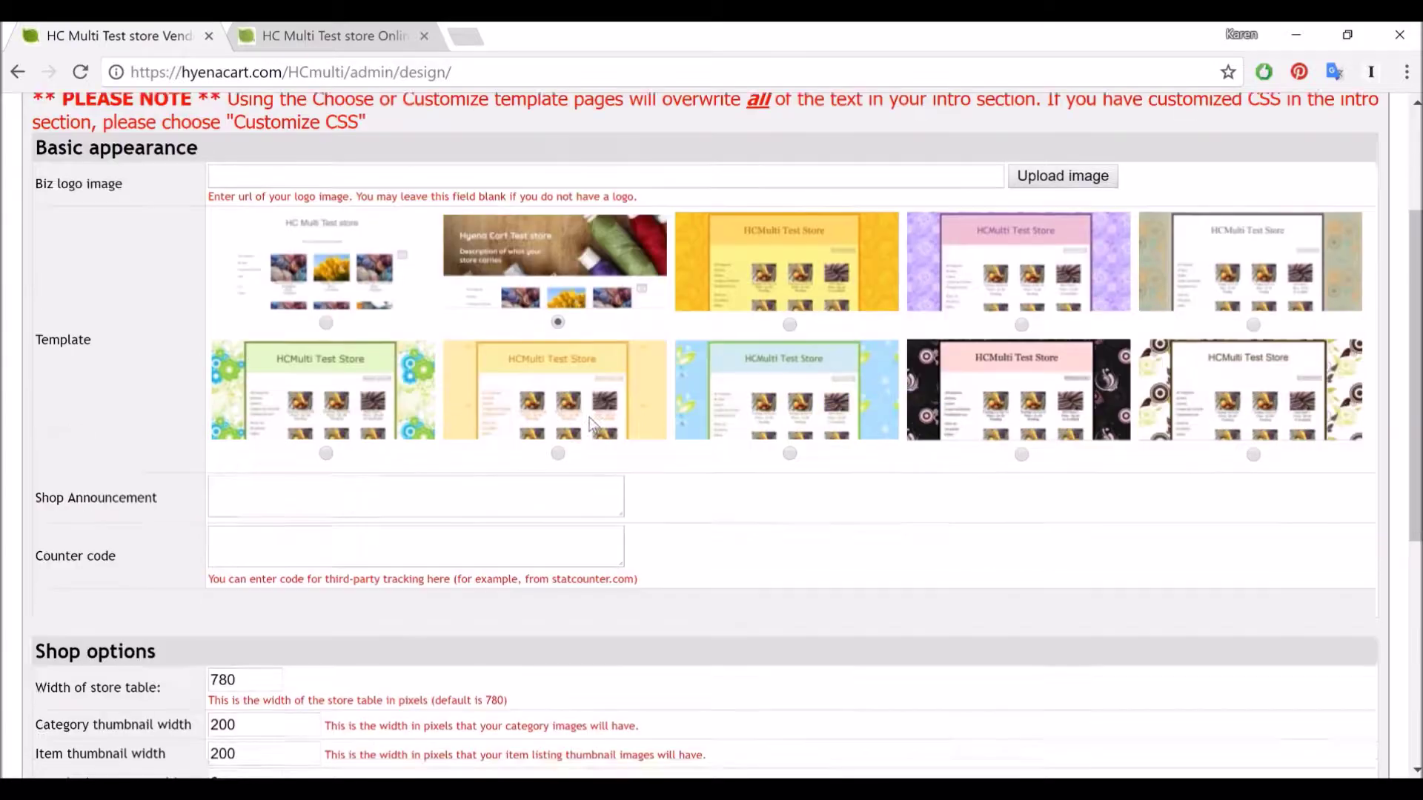
pyautogui.scroll(-3, 416, 528)
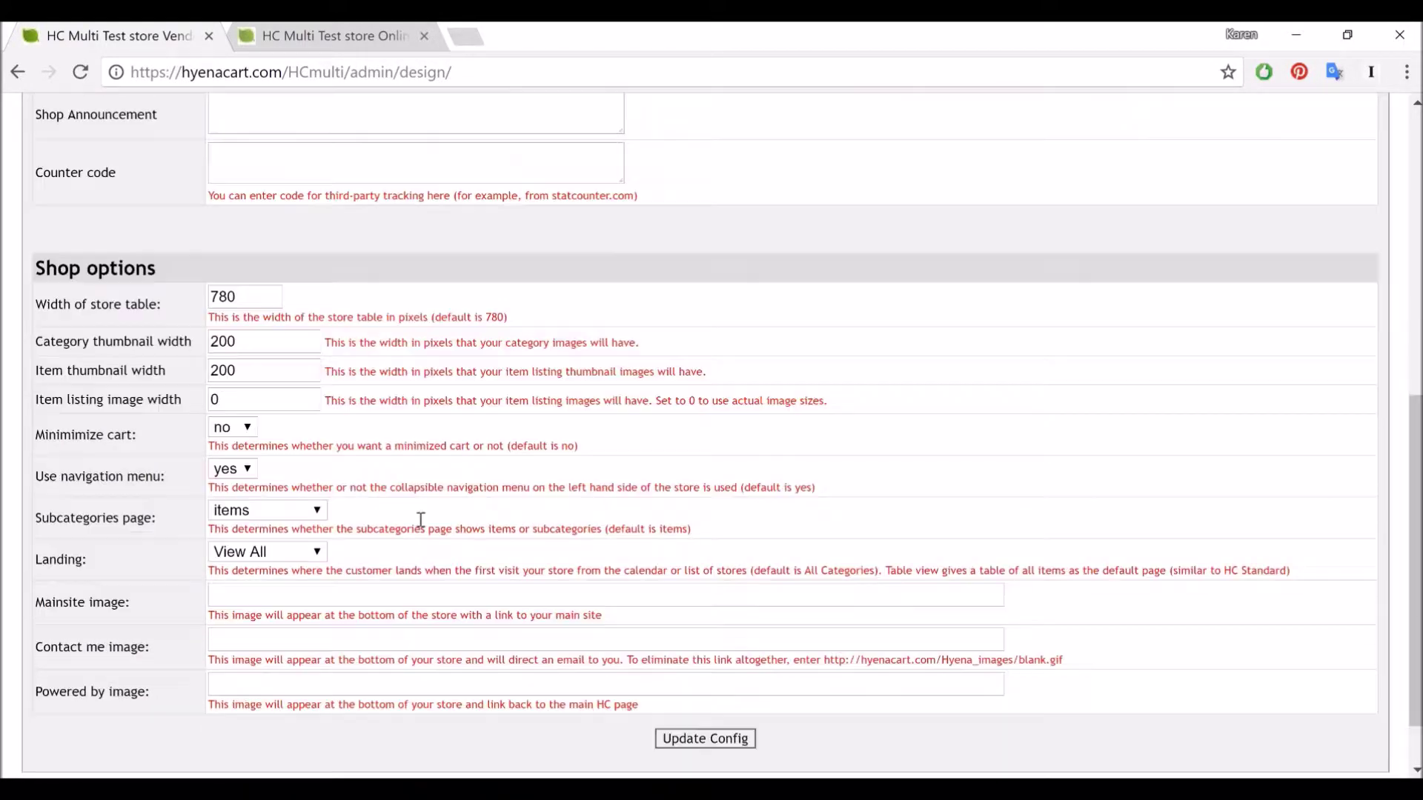
pyautogui.click(711, 668)
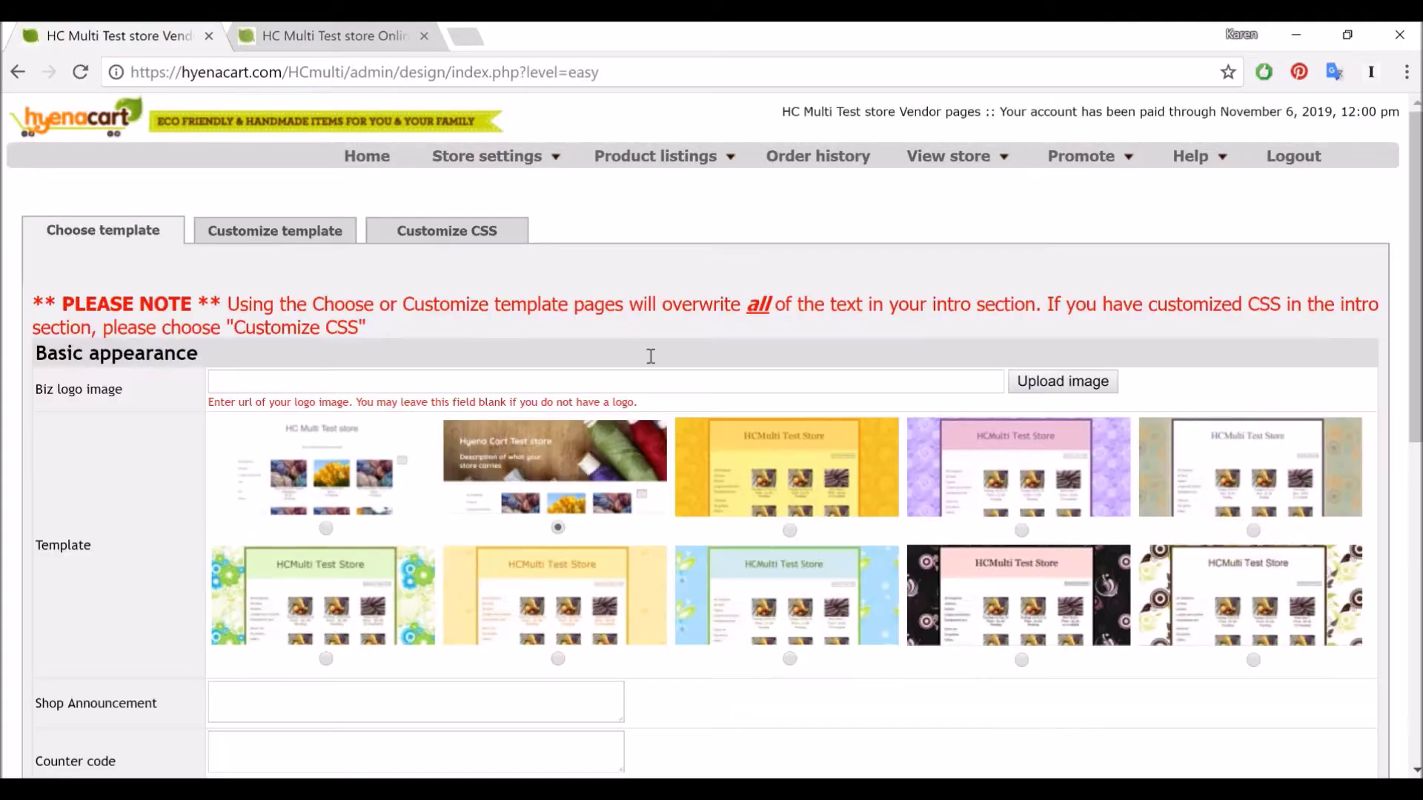
# Reload the public store page to check the thread-spools banner design
pyautogui.click(385, 40)
pyautogui.click(81, 70)
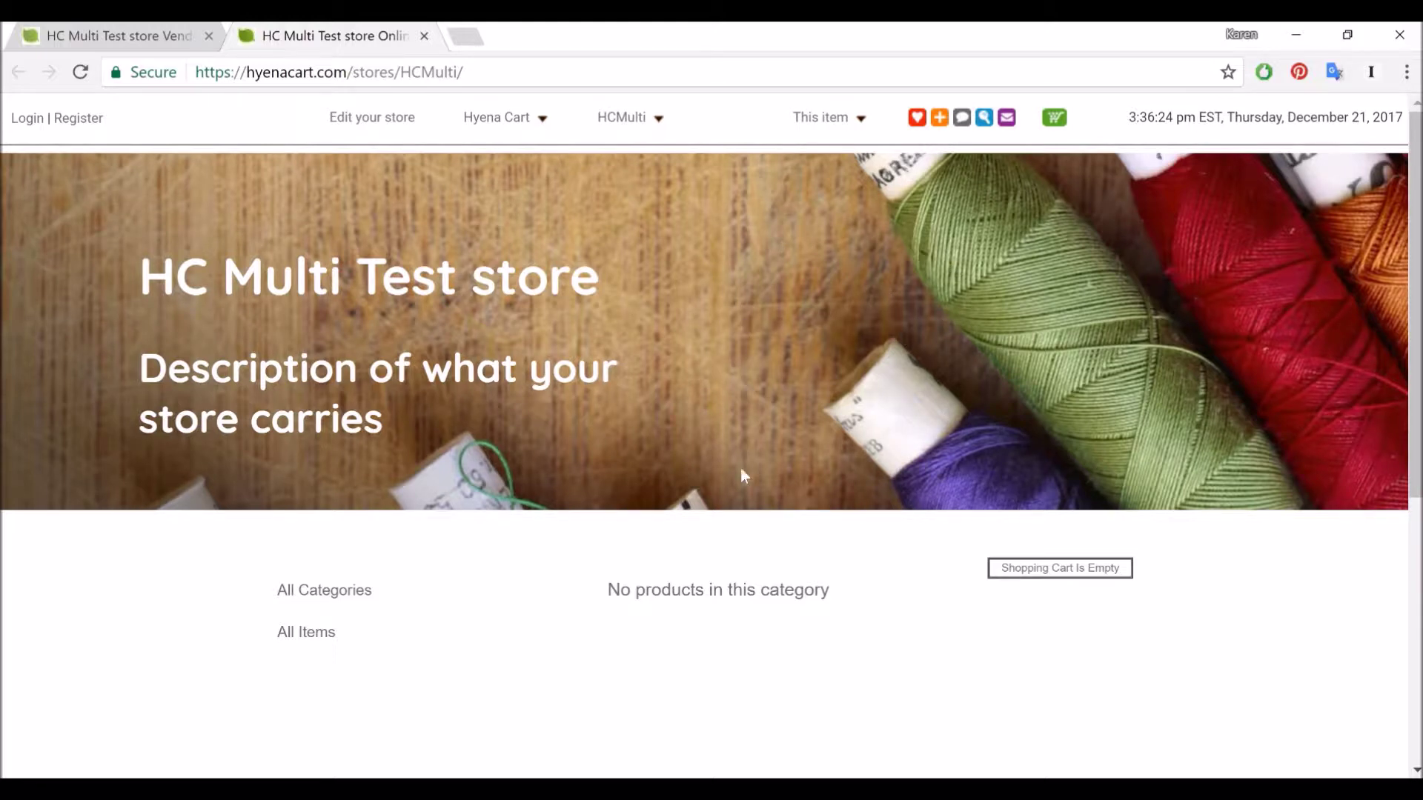
pyautogui.click(528, 287)
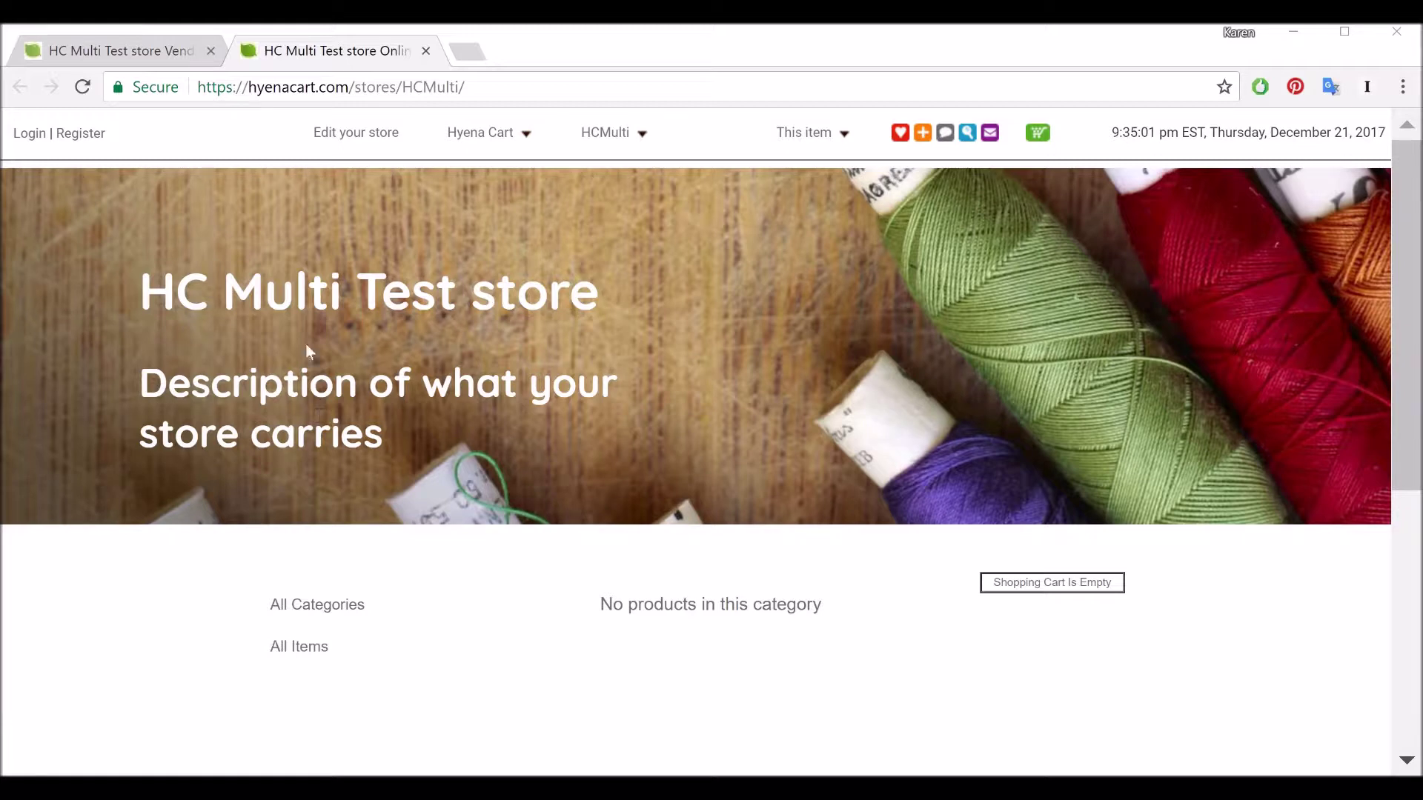
# In the Customize CSS header code, replace the h2 banner description with "Socks, hand knit hats, etc." and save the configuration
pyautogui.click(165, 56)
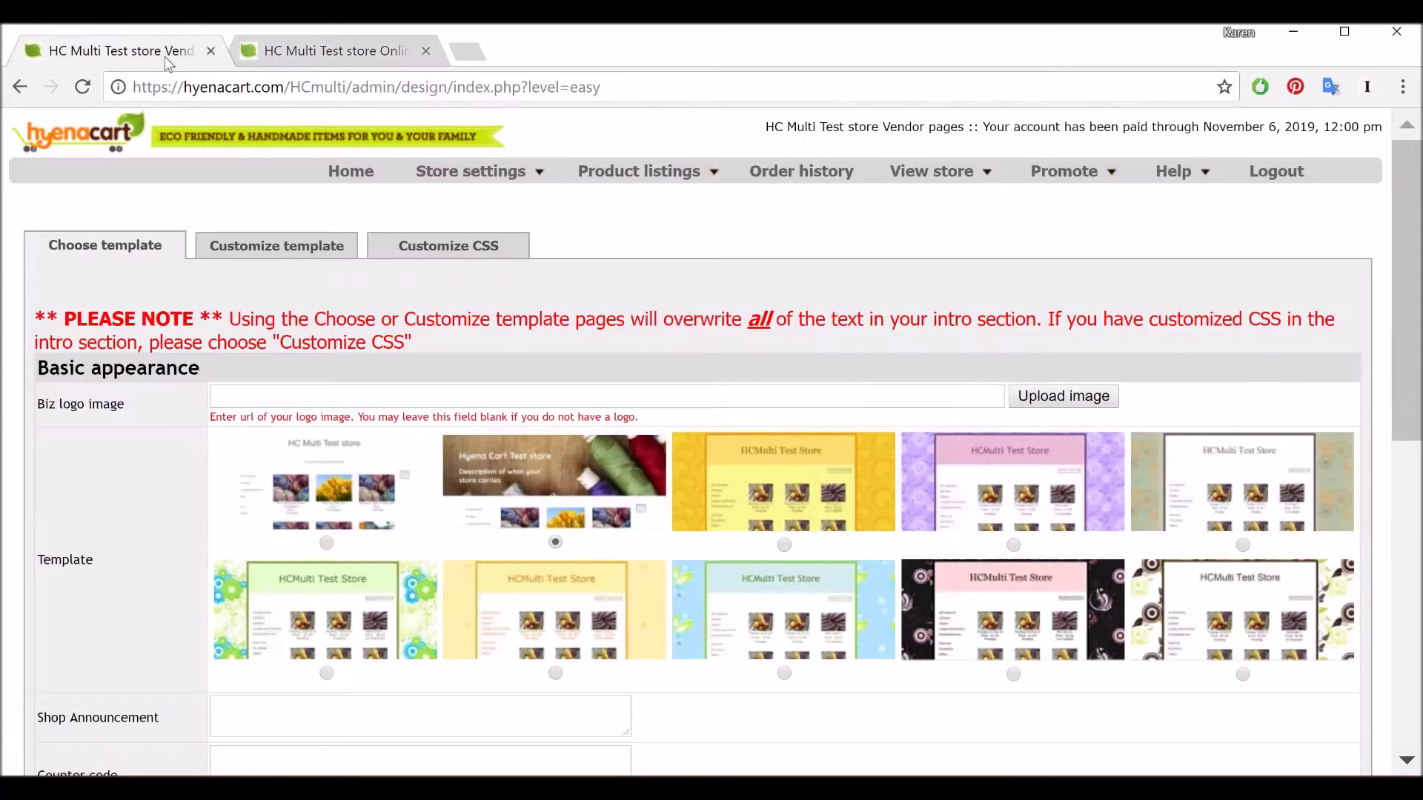
pyautogui.click(450, 248)
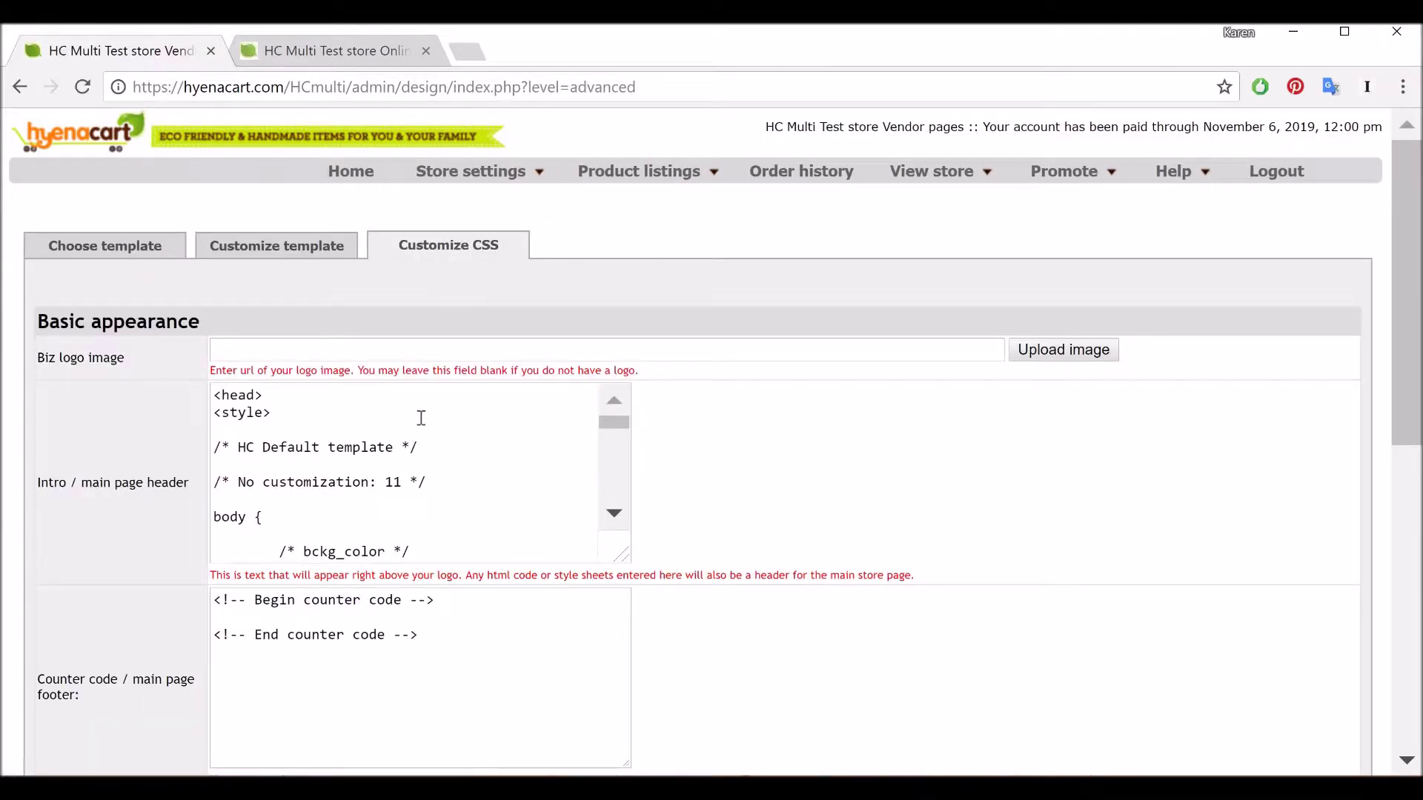
pyautogui.moveTo(610, 429); pyautogui.dragTo(624, 487)
pyautogui.scroll(-3, 558, 486)
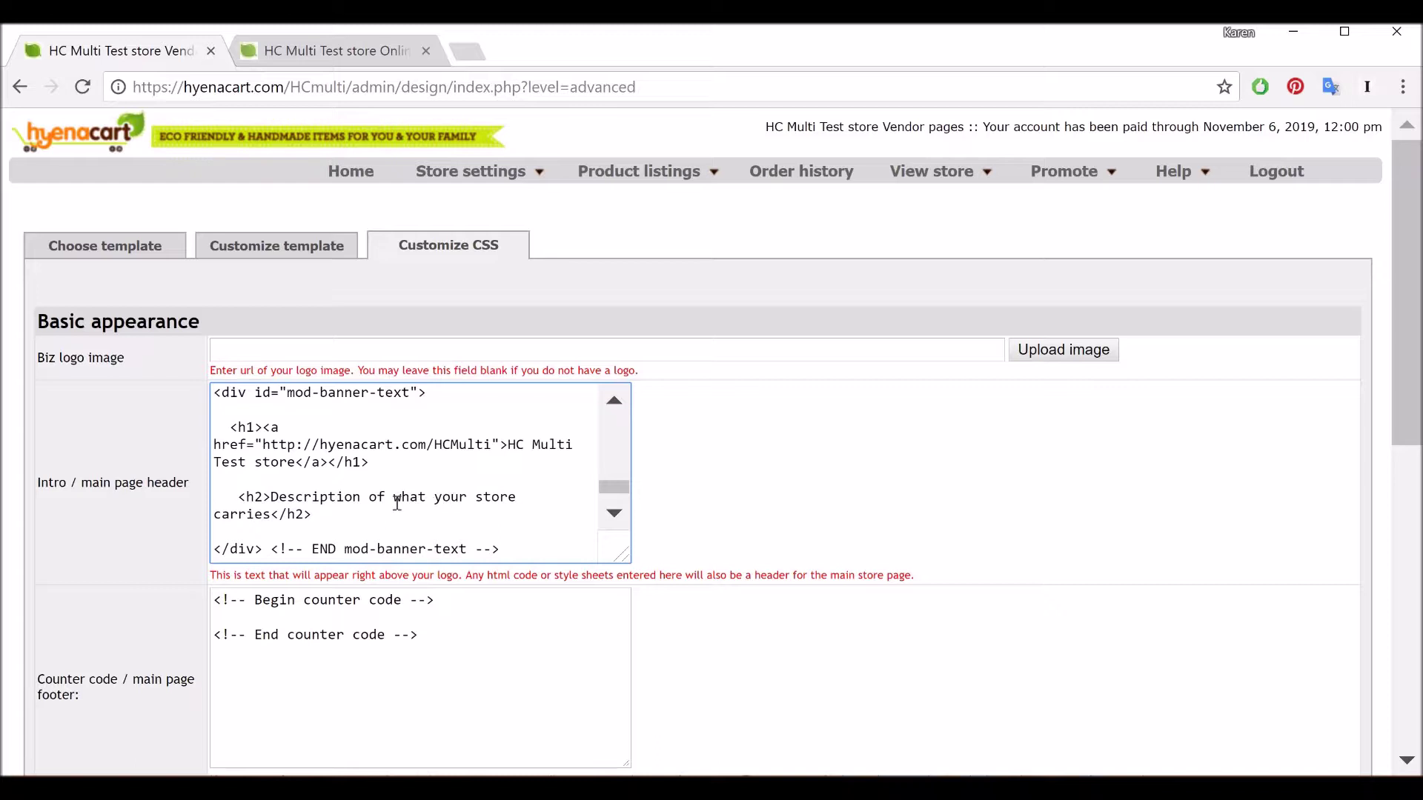
pyautogui.moveTo(271, 495); pyautogui.dragTo(274, 513)
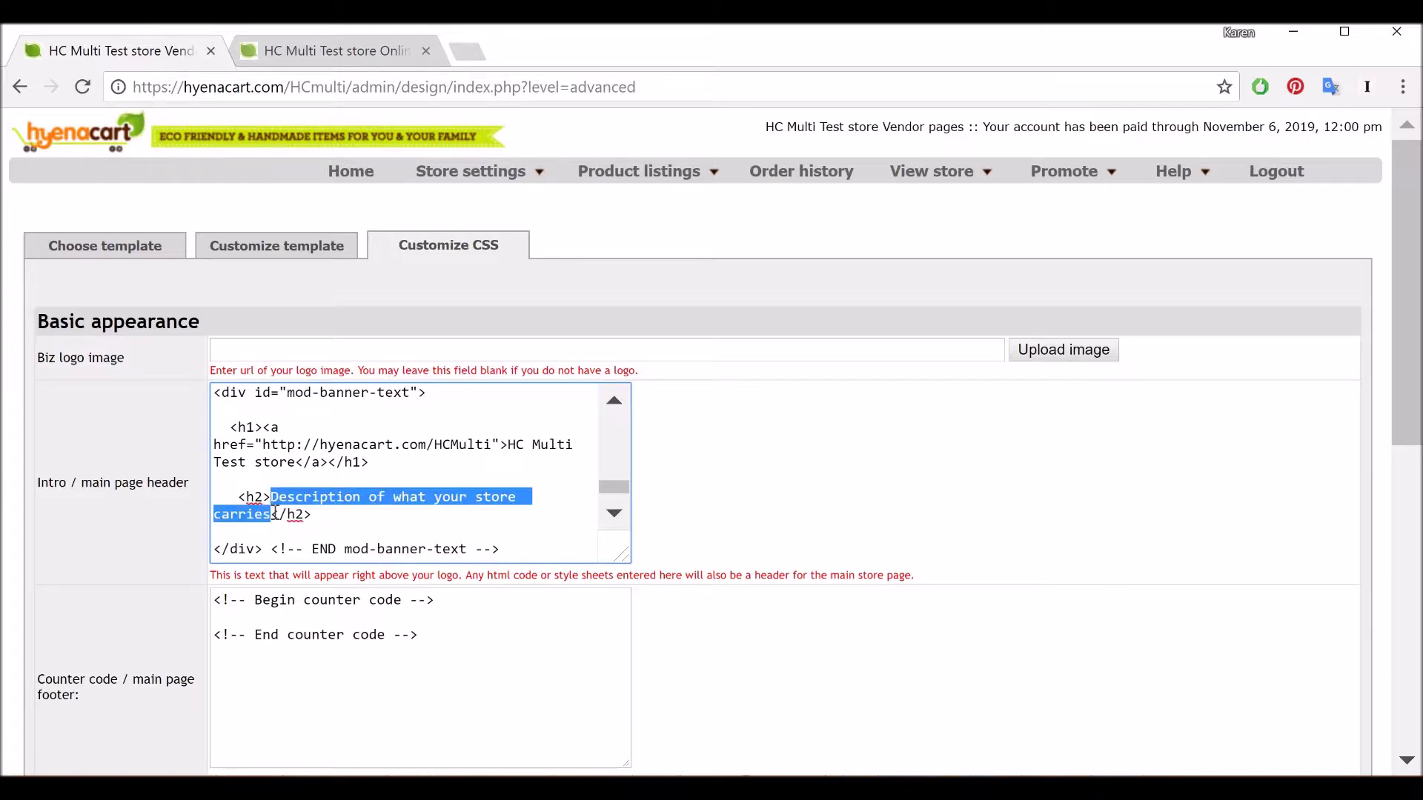
pyautogui.write('Socks, hand knit hats, etc.')
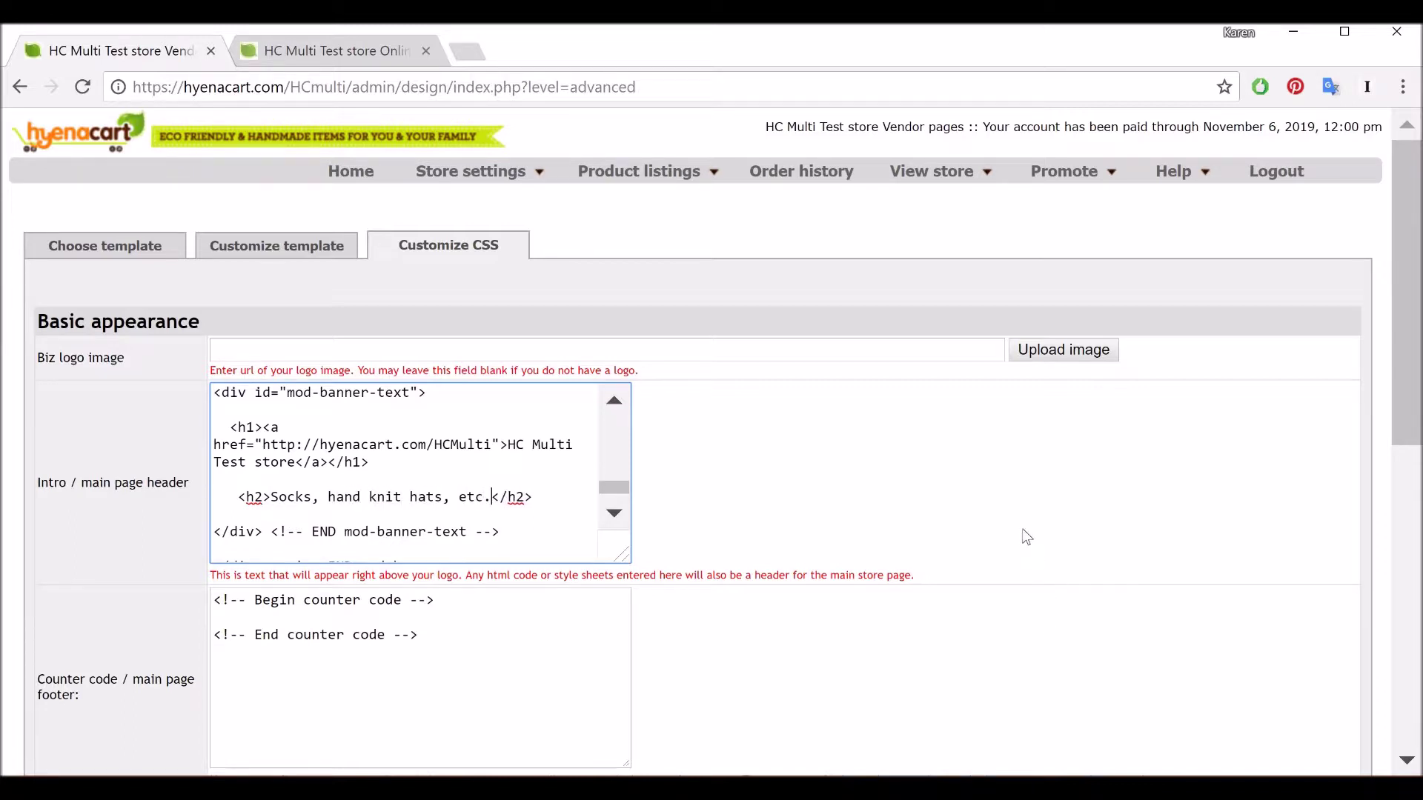
pyautogui.scroll(-9, 1022, 534)
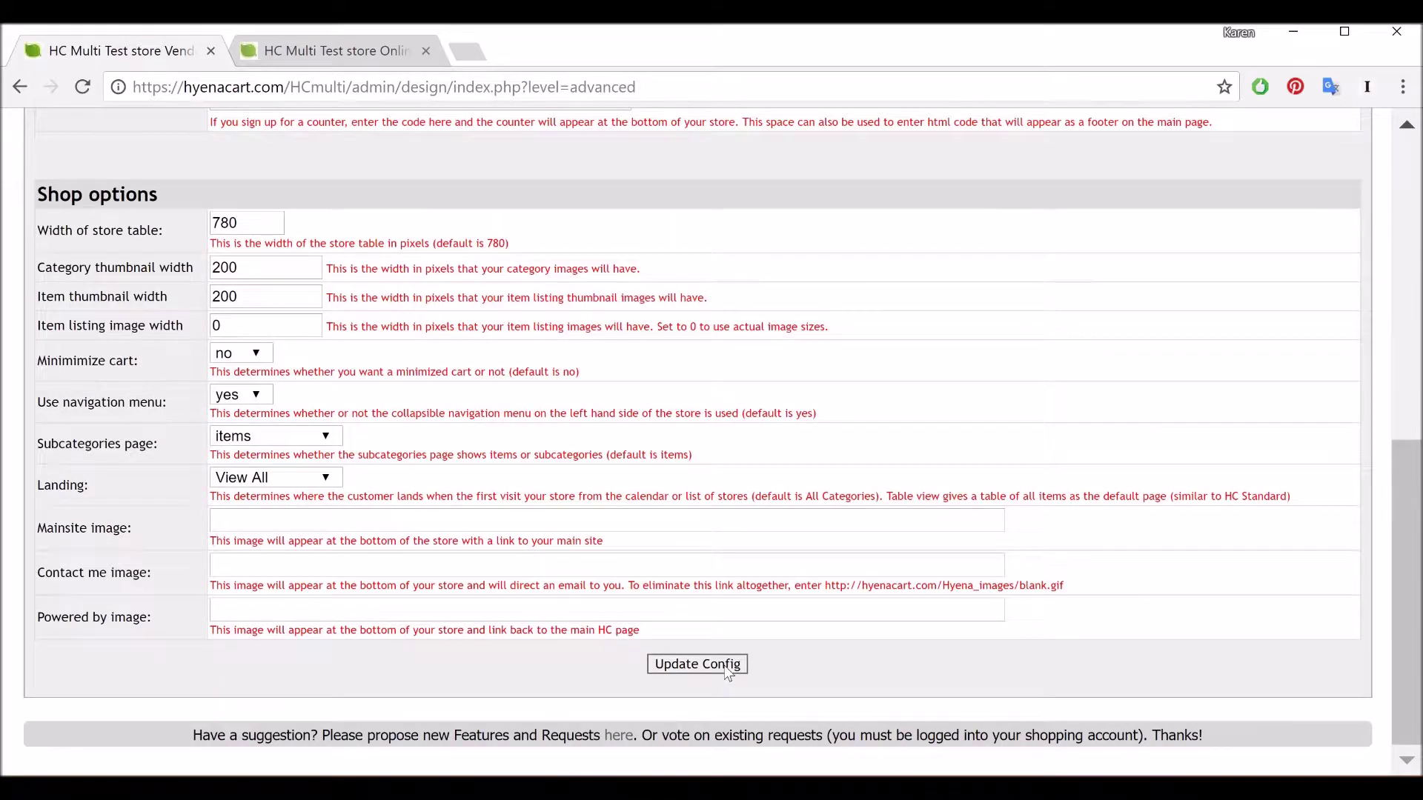
pyautogui.click(697, 664)
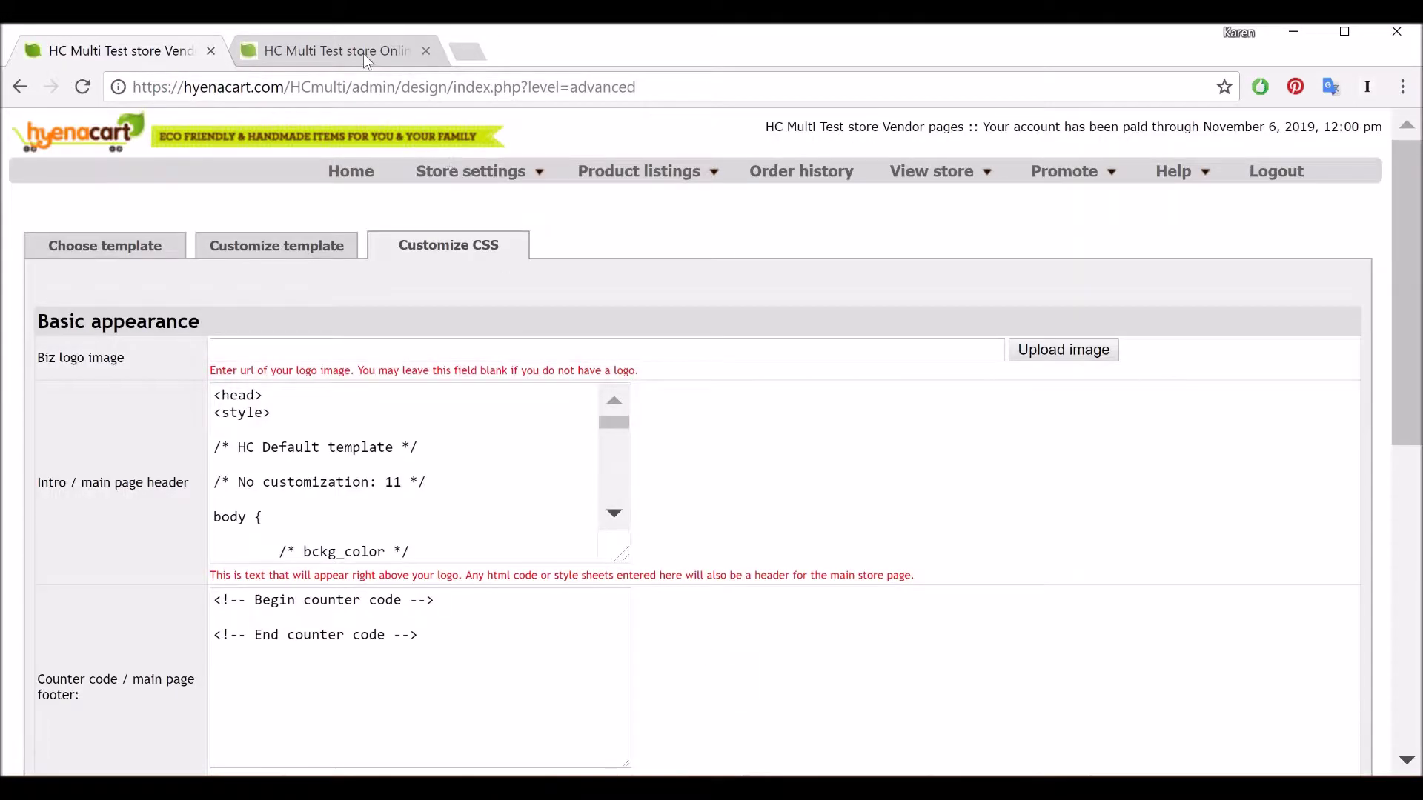
# Reload the public store page to check the edited banner description, and return to the design settings
pyautogui.click(363, 53)
pyautogui.click(84, 92)
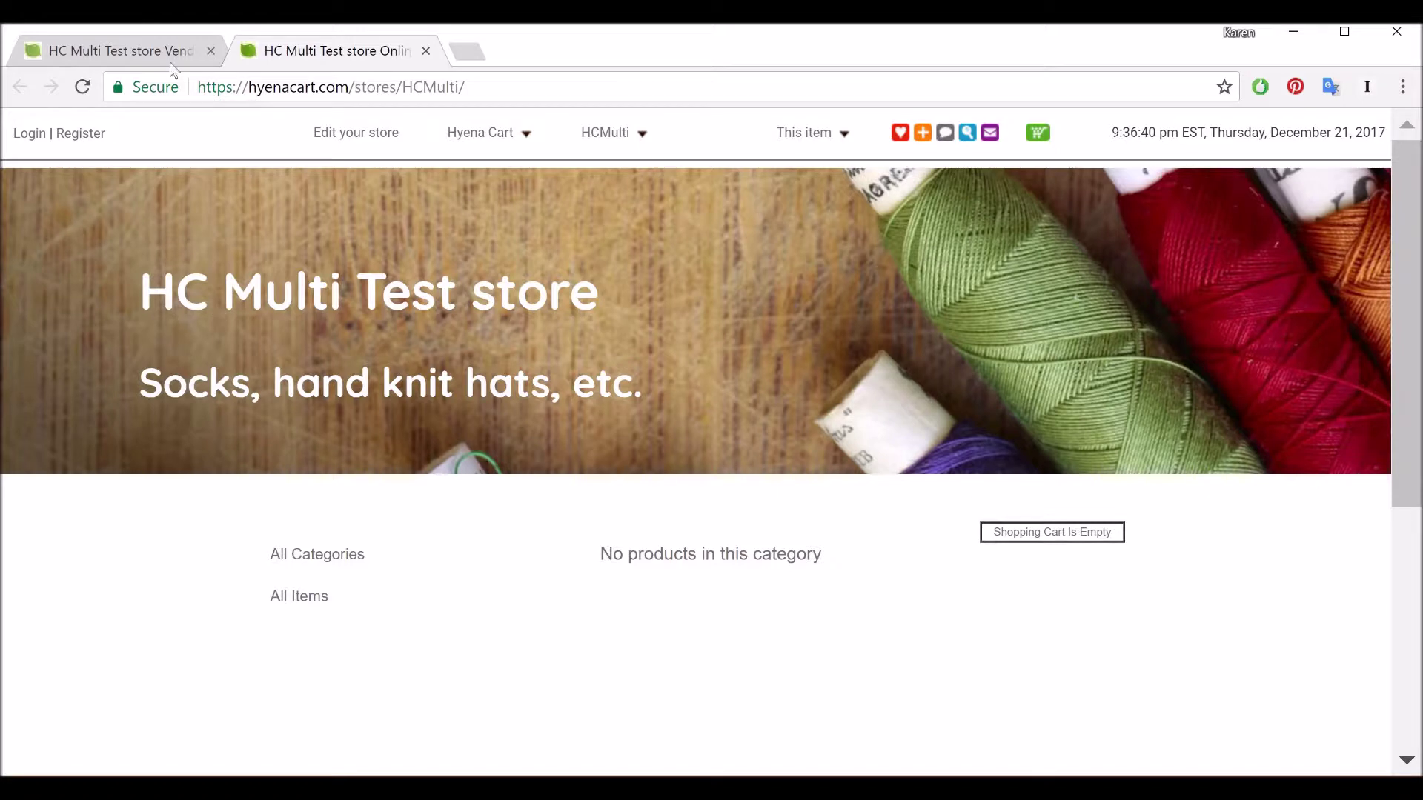
pyautogui.click(150, 51)
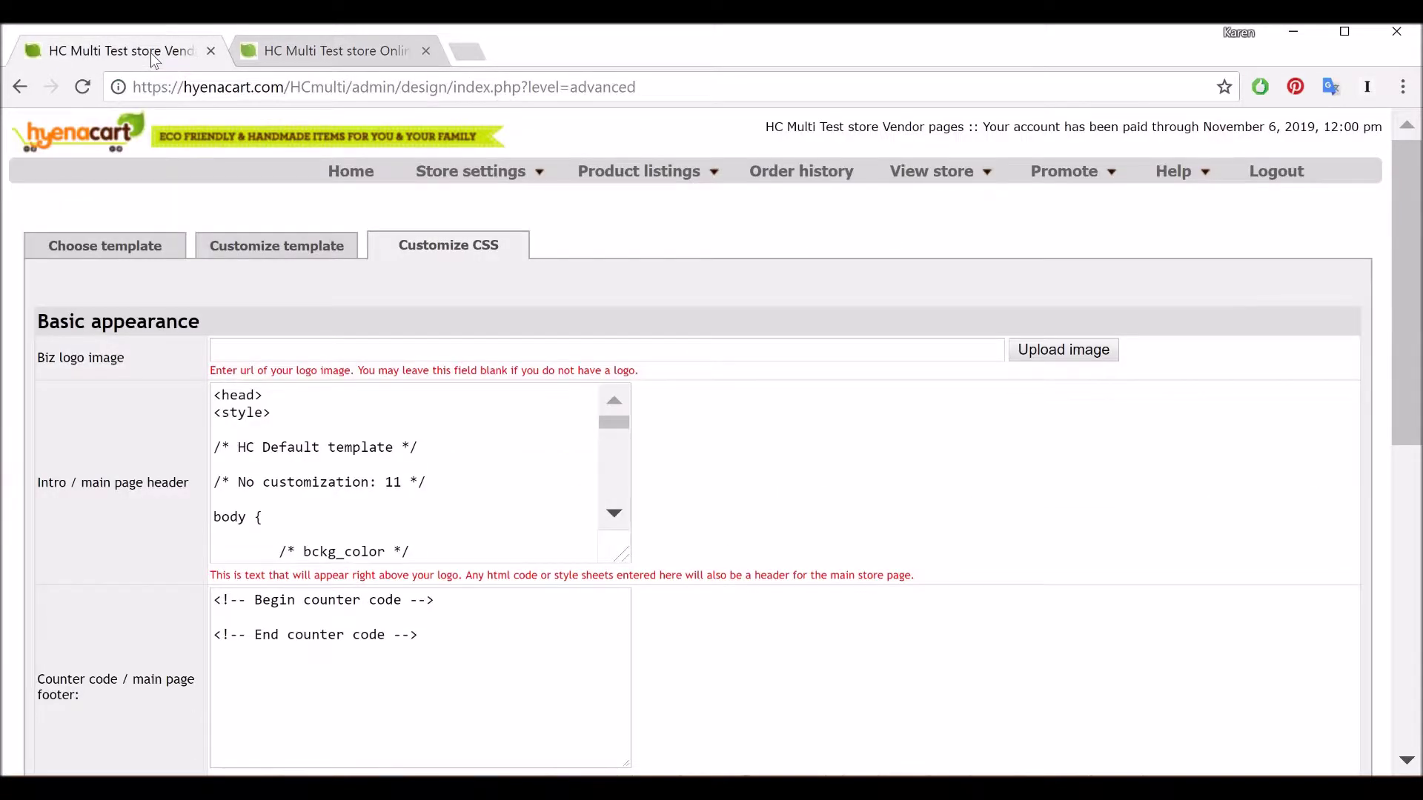
# Choose the light-blue floral template with the green border from the template choices and save the configuration
pyautogui.click(140, 245)
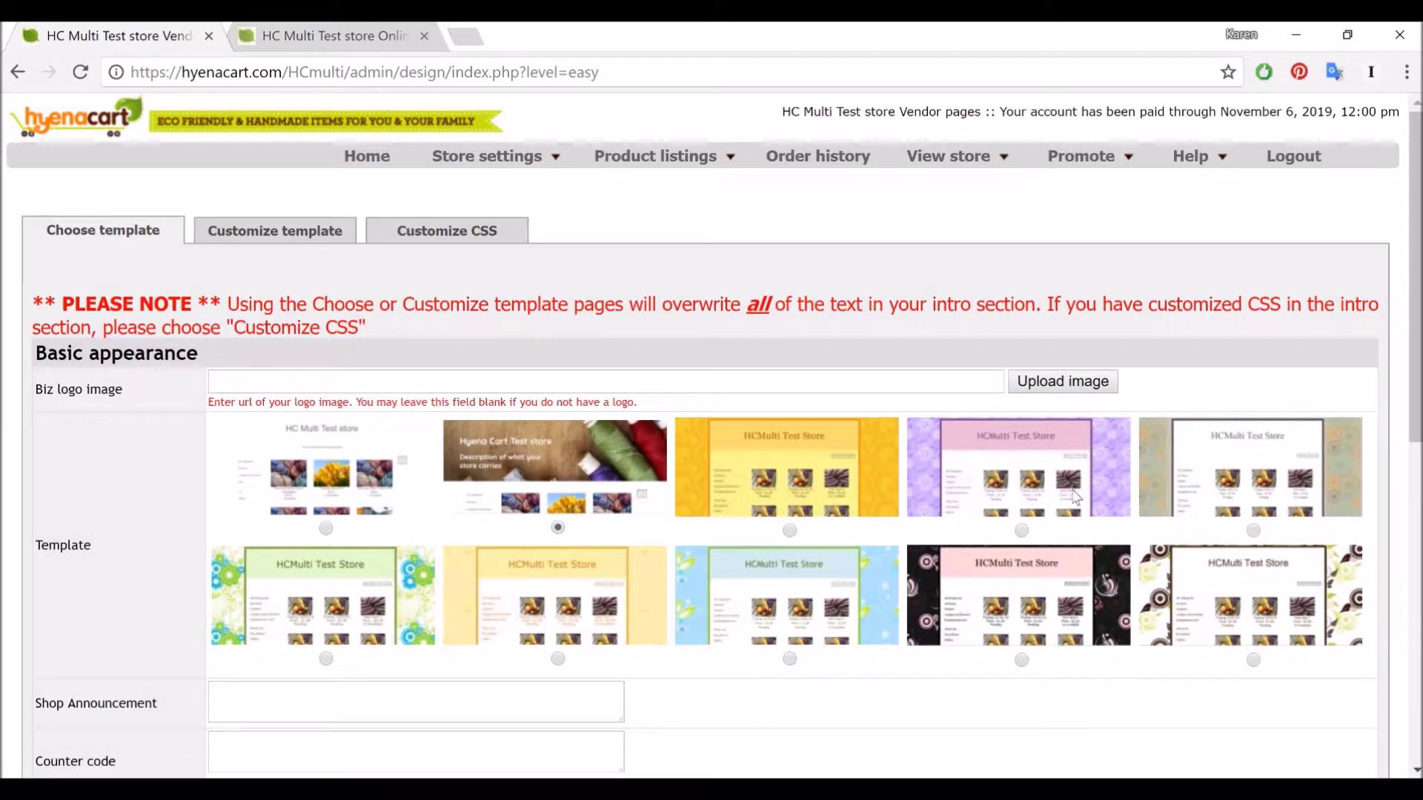
pyautogui.click(790, 659)
pyautogui.scroll(-1, 795, 667)
pyautogui.scroll(-5, 795, 669)
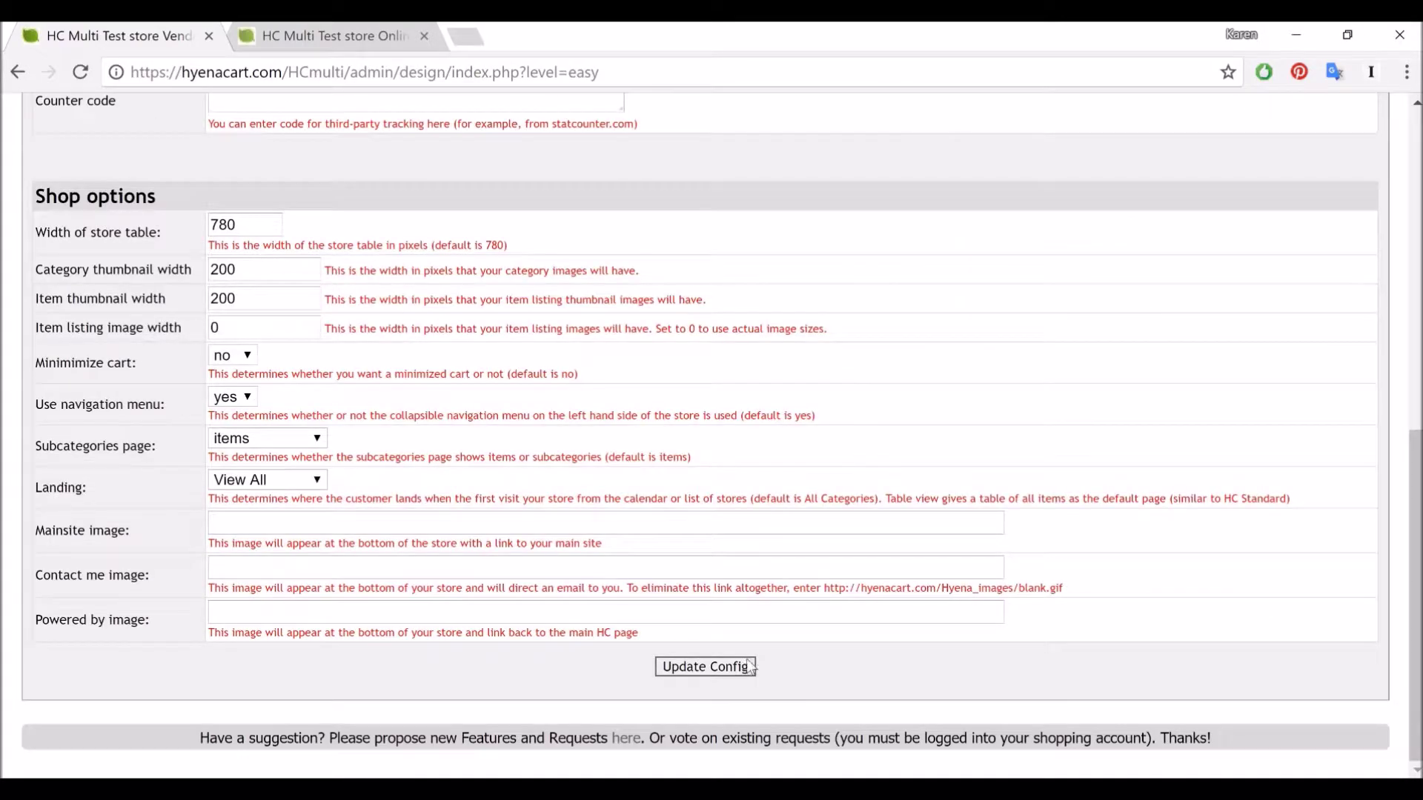
pyautogui.click(748, 667)
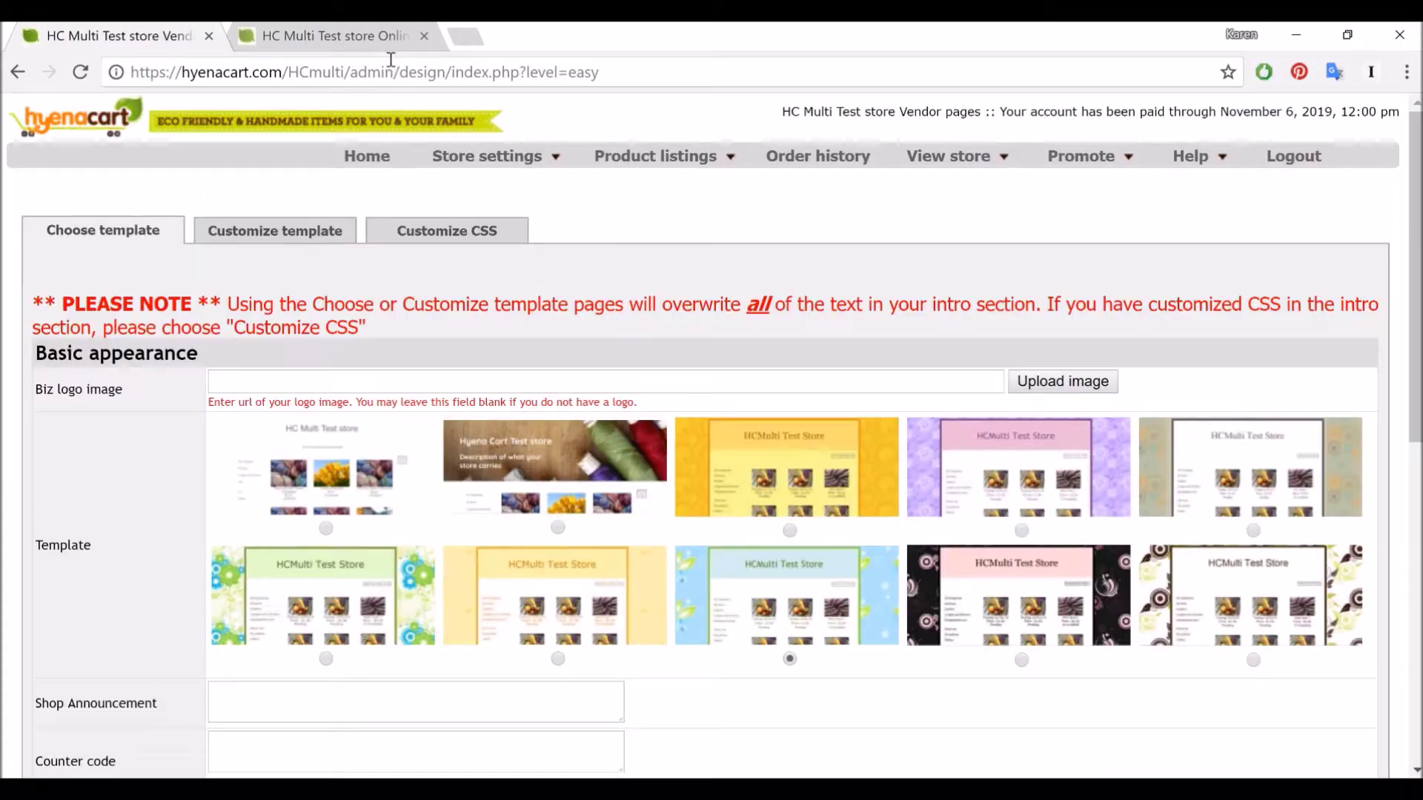
# Reload the public store page to check the light-blue floral template, and return to the design settings
pyautogui.click(393, 40)
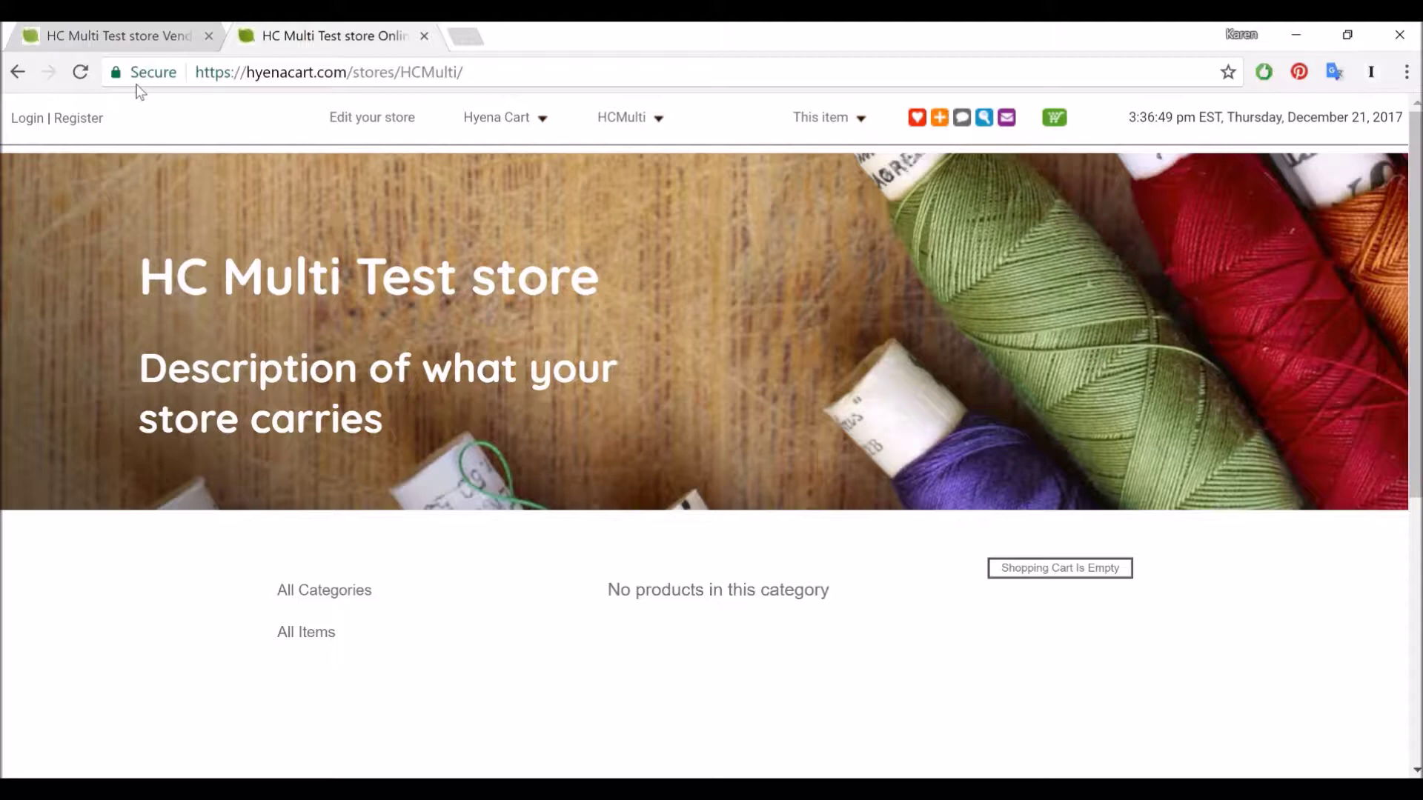
pyautogui.click(89, 74)
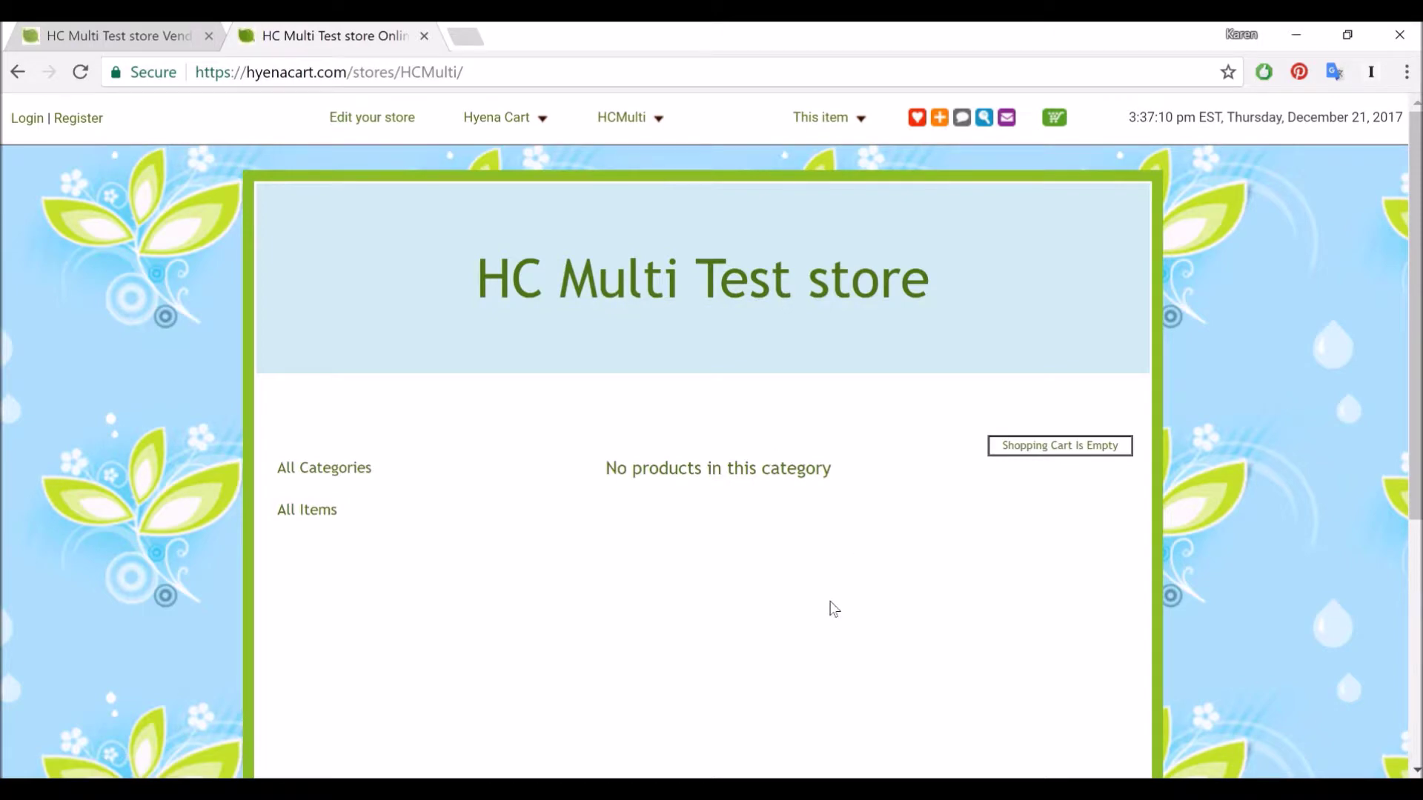
pyautogui.click(160, 44)
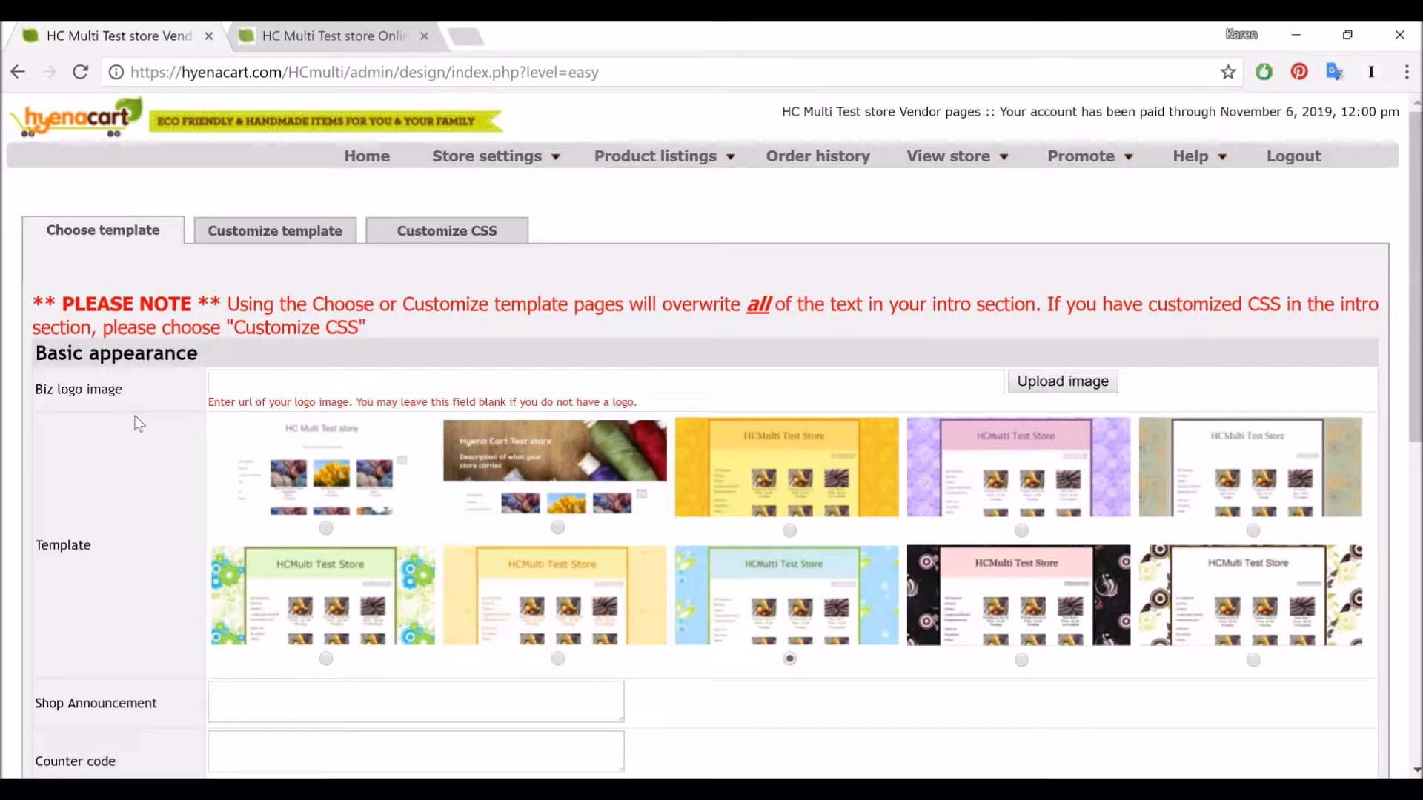
# Switch the store to the plain white template, the first one offered, and save the configuration
pyautogui.scroll(-1, 138, 421)
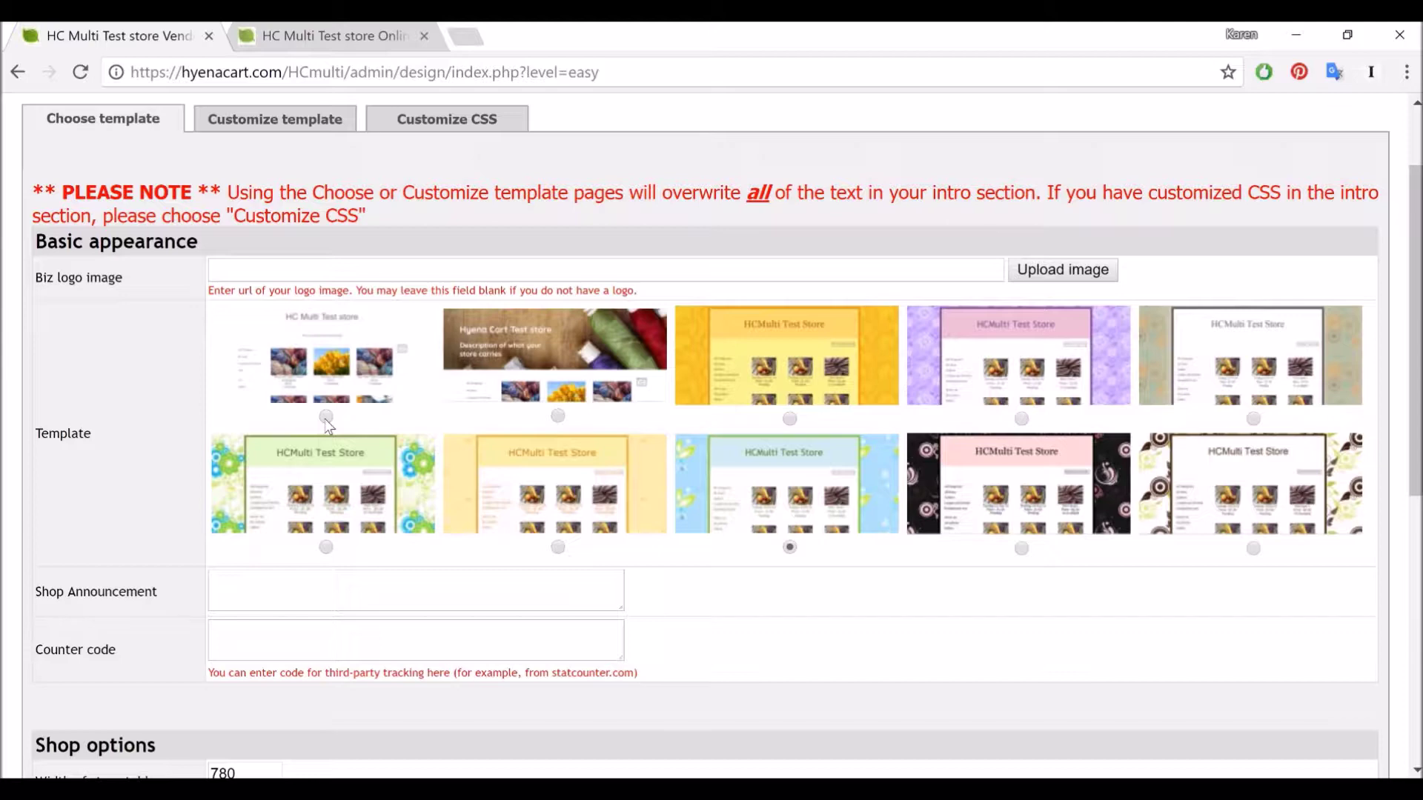
pyautogui.scroll(-5, 329, 425)
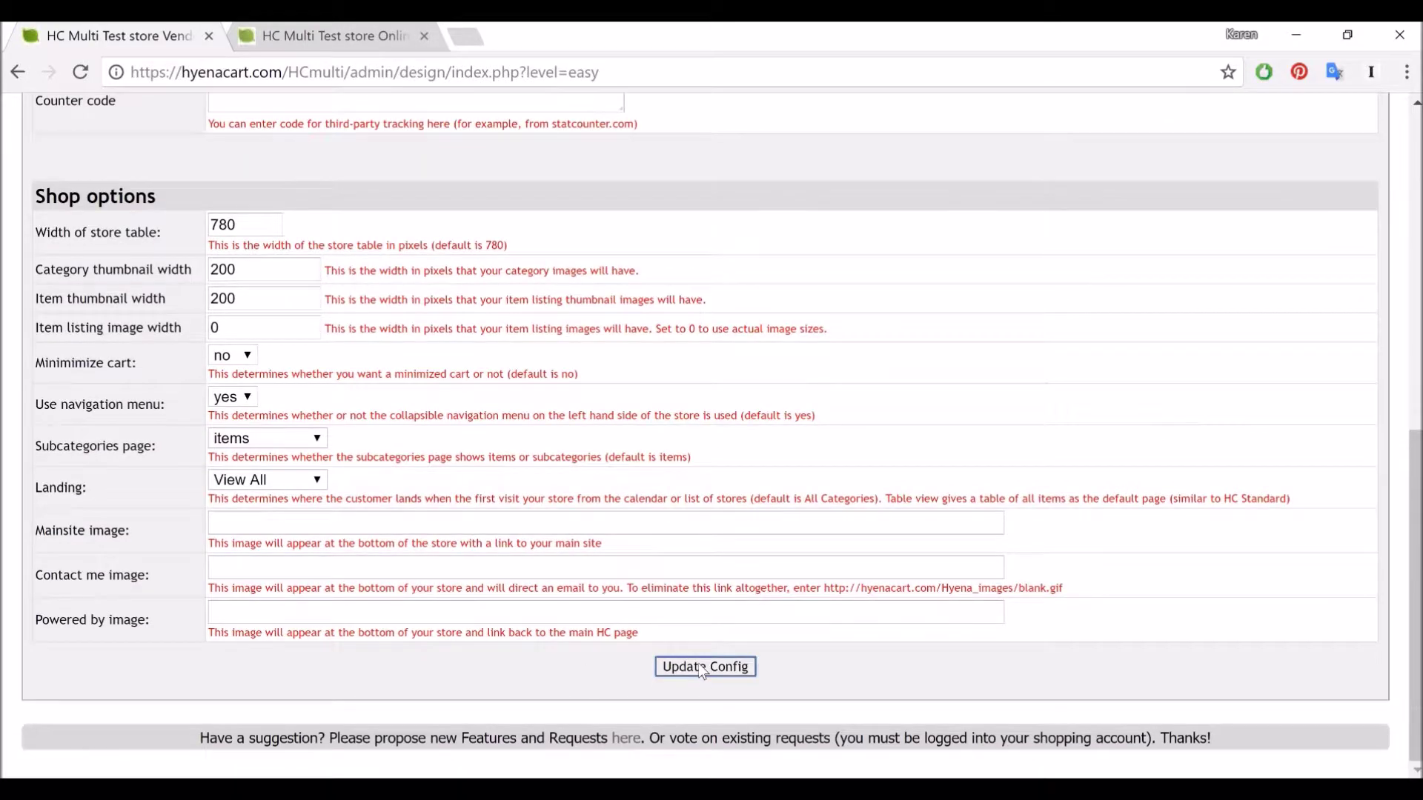
pyautogui.click(702, 667)
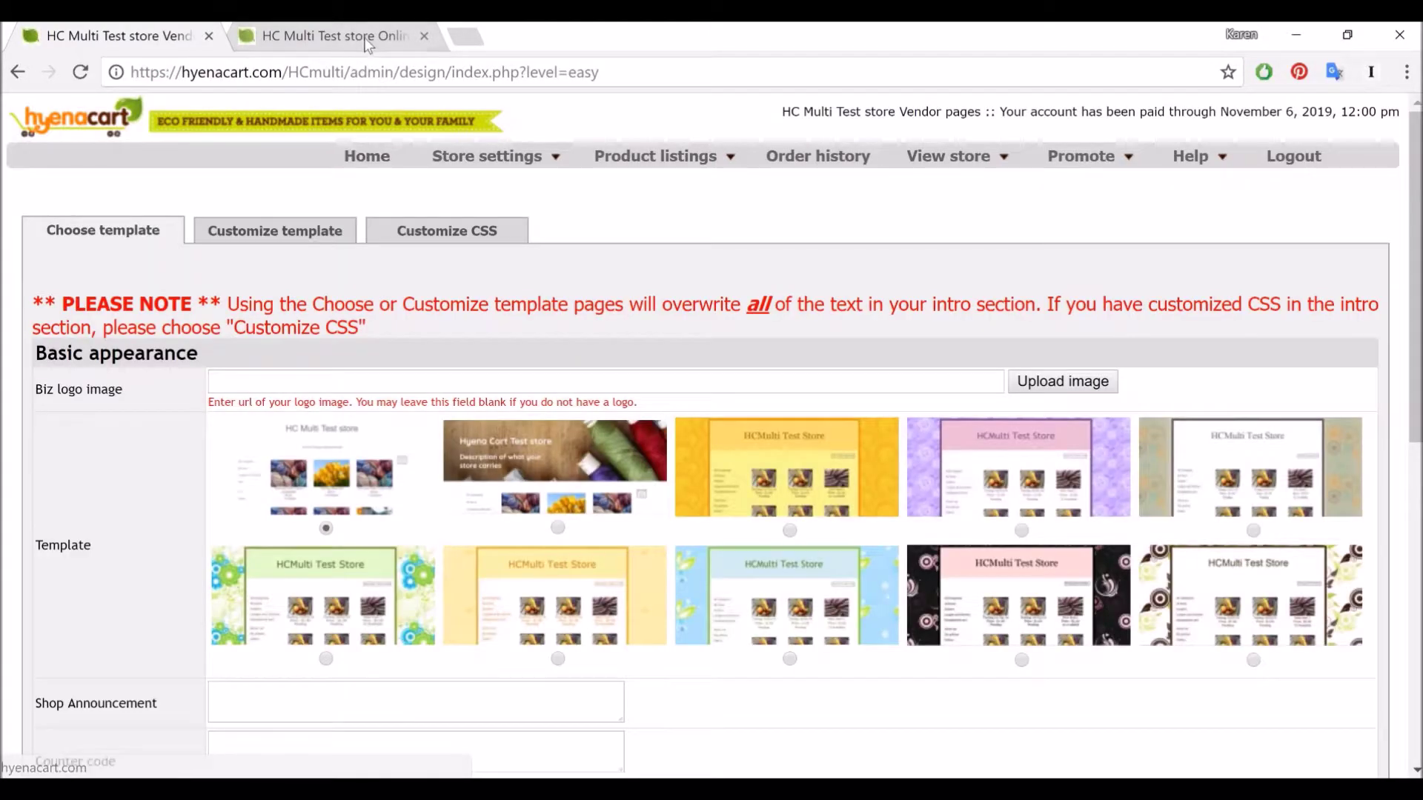
# Reload the public store page to check the plain white template, and return to the design settings
pyautogui.click(368, 44)
pyautogui.click(79, 74)
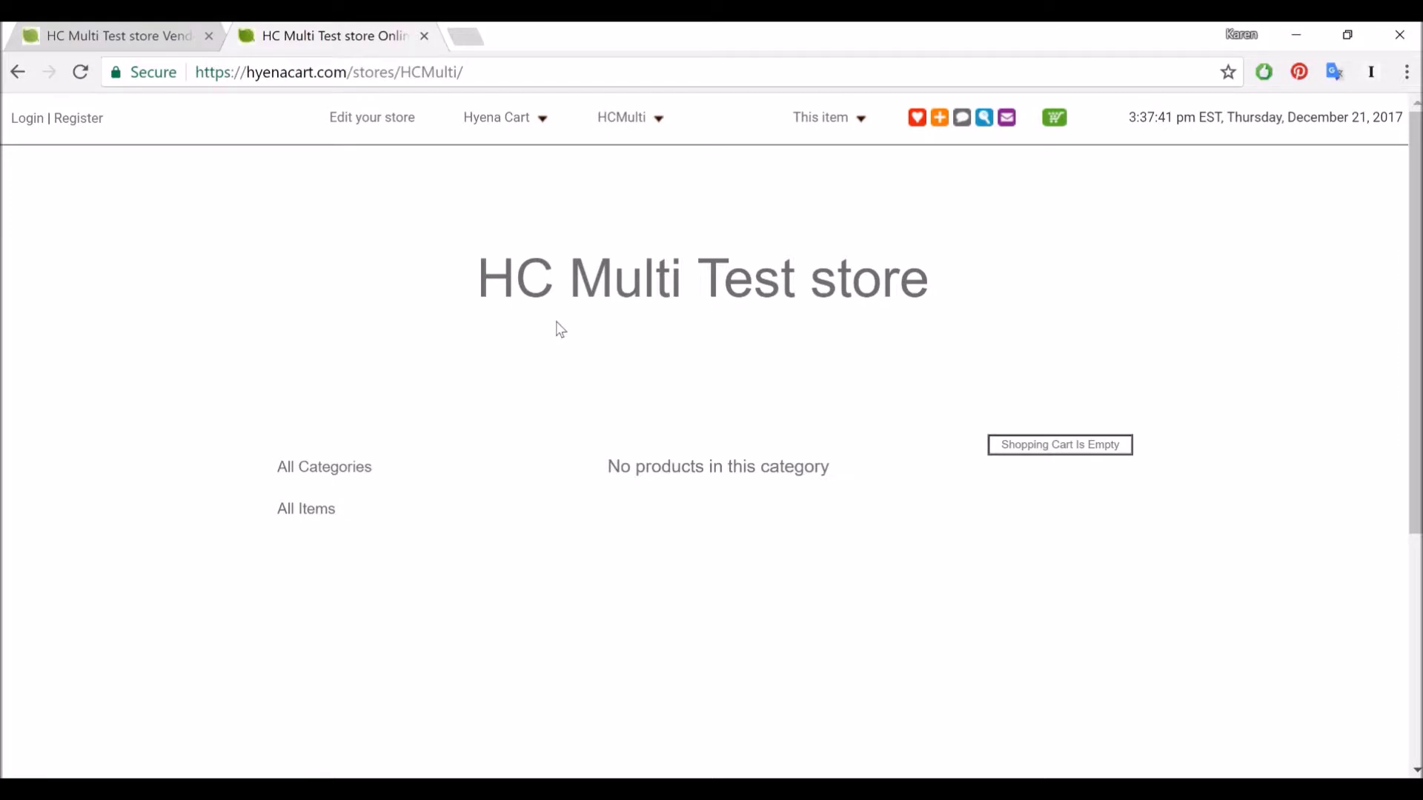
pyautogui.click(137, 39)
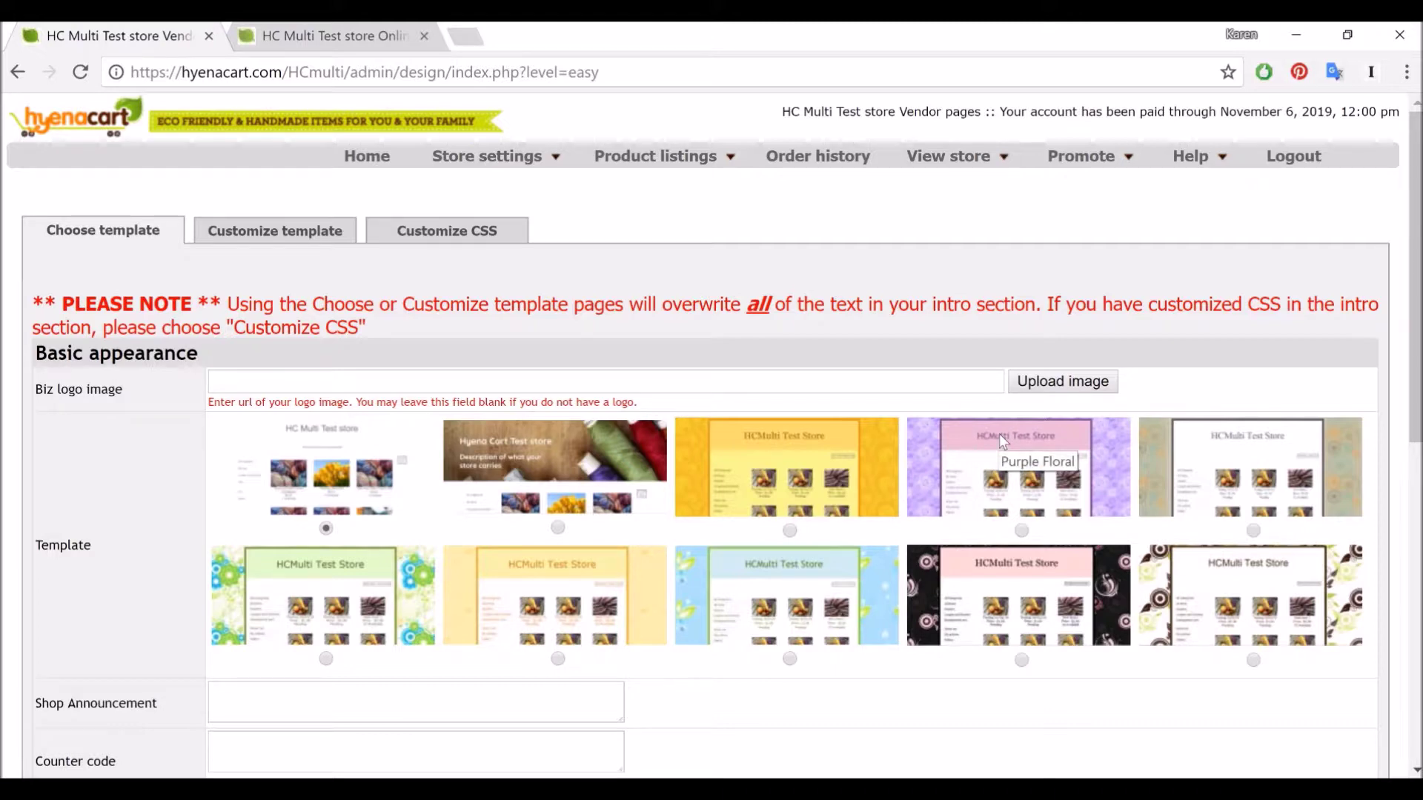
# Upload the "wide-view" picture from the HCMulti images folder and submit it as the business logo image
pyautogui.click(1088, 387)
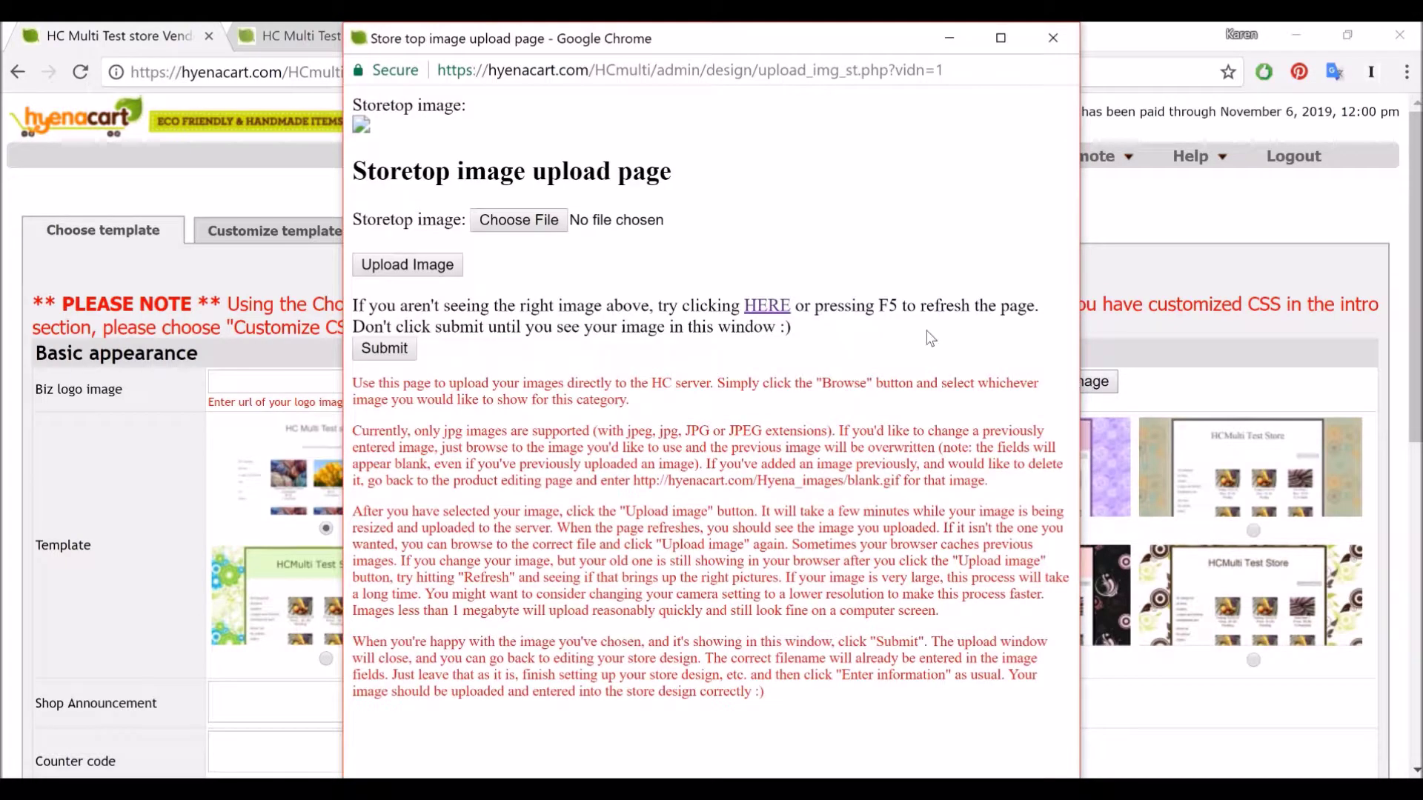
pyautogui.click(510, 222)
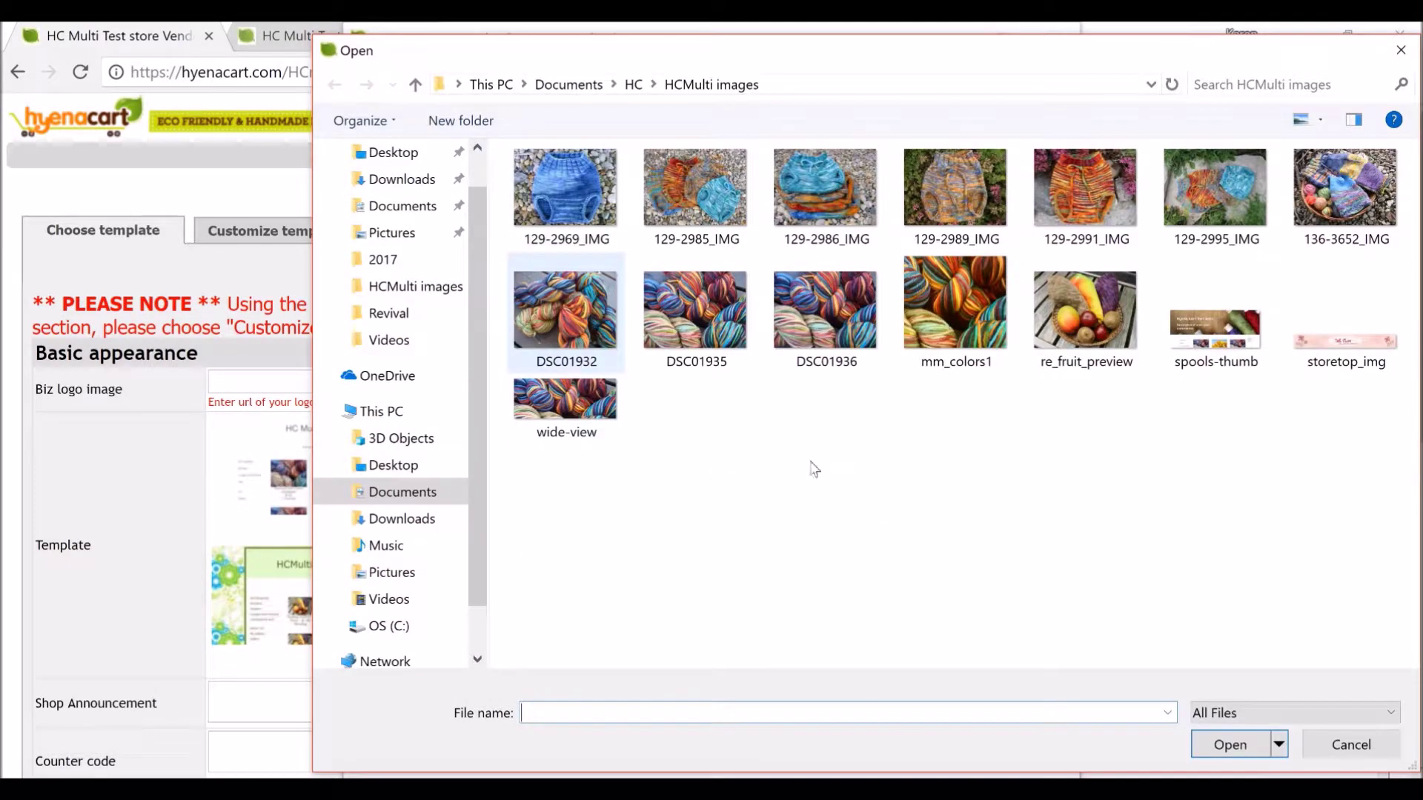
pyautogui.click(564, 417)
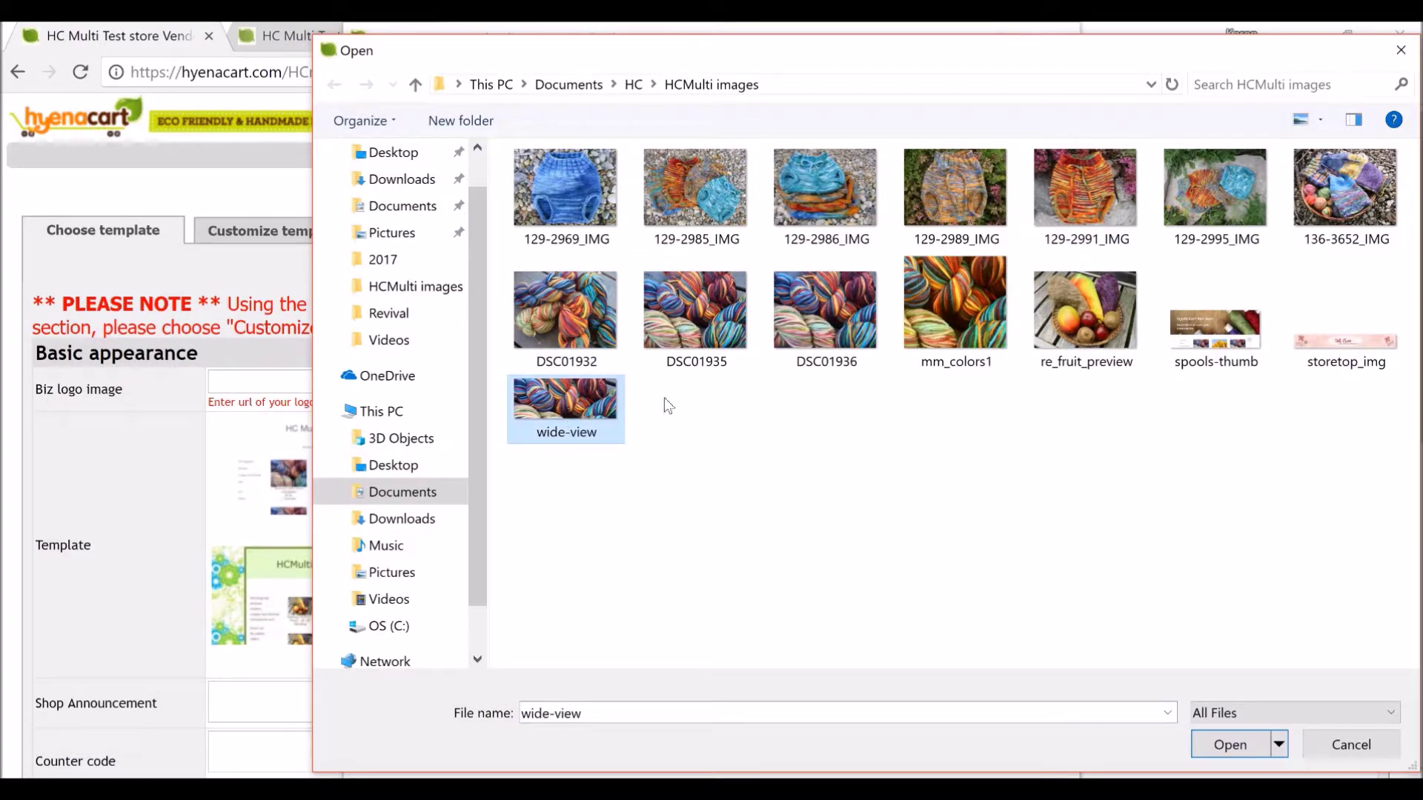
pyautogui.click(1211, 745)
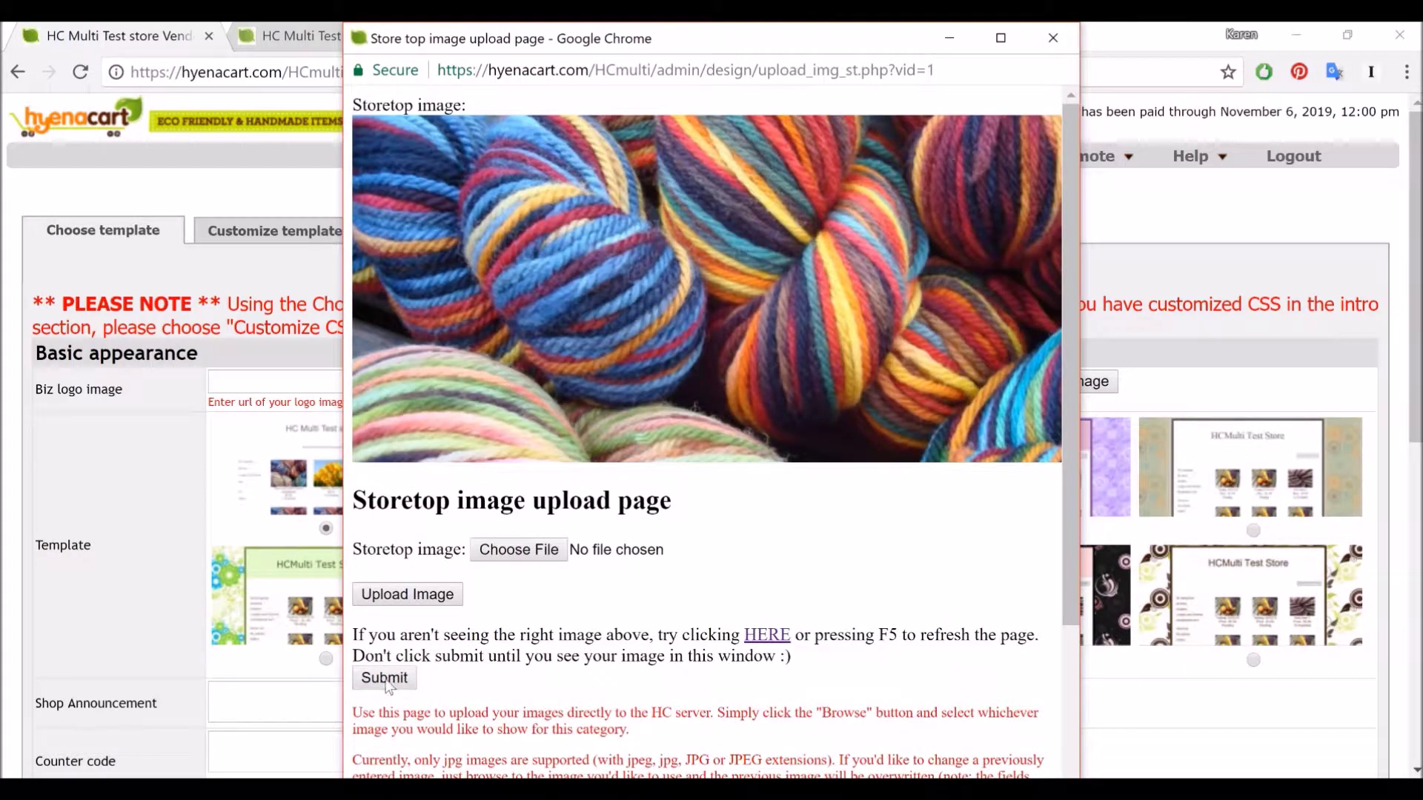
pyautogui.click(385, 682)
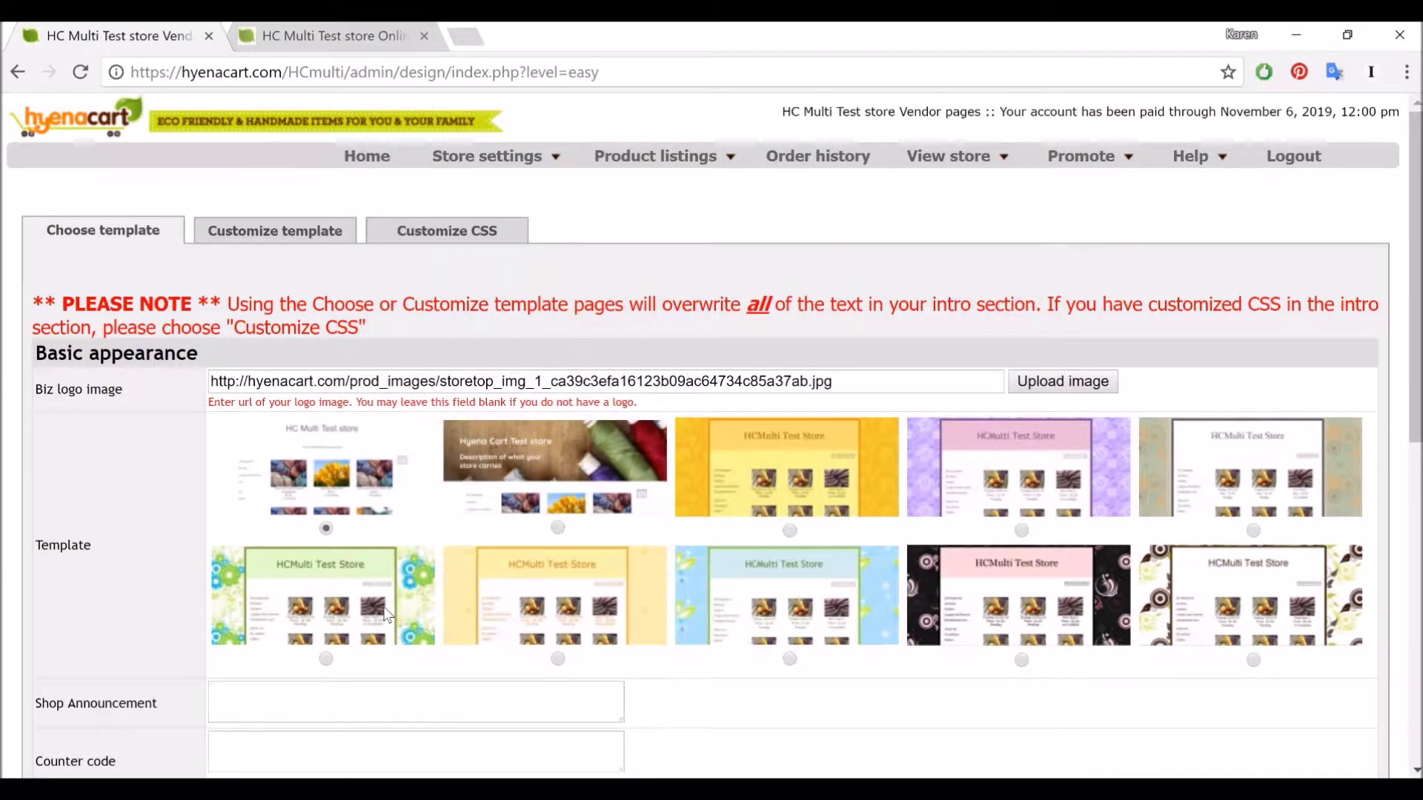
# Save the configuration with the wide-view logo, reload the public store page to check it, and return to the design settings
pyautogui.scroll(-6, 385, 608)
pyautogui.scroll(-3, 385, 608)
pyautogui.click(690, 663)
pyautogui.click(335, 35)
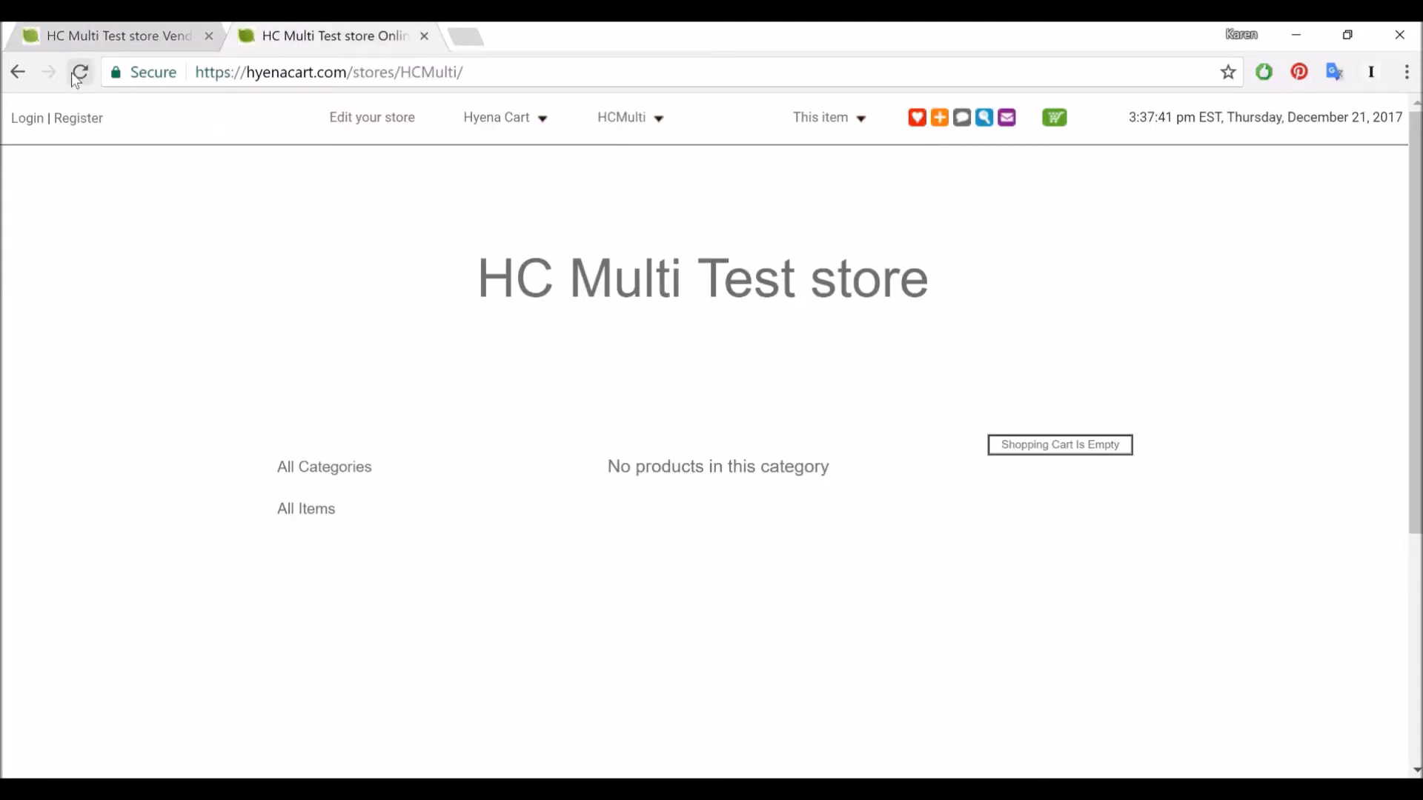
pyautogui.click(74, 74)
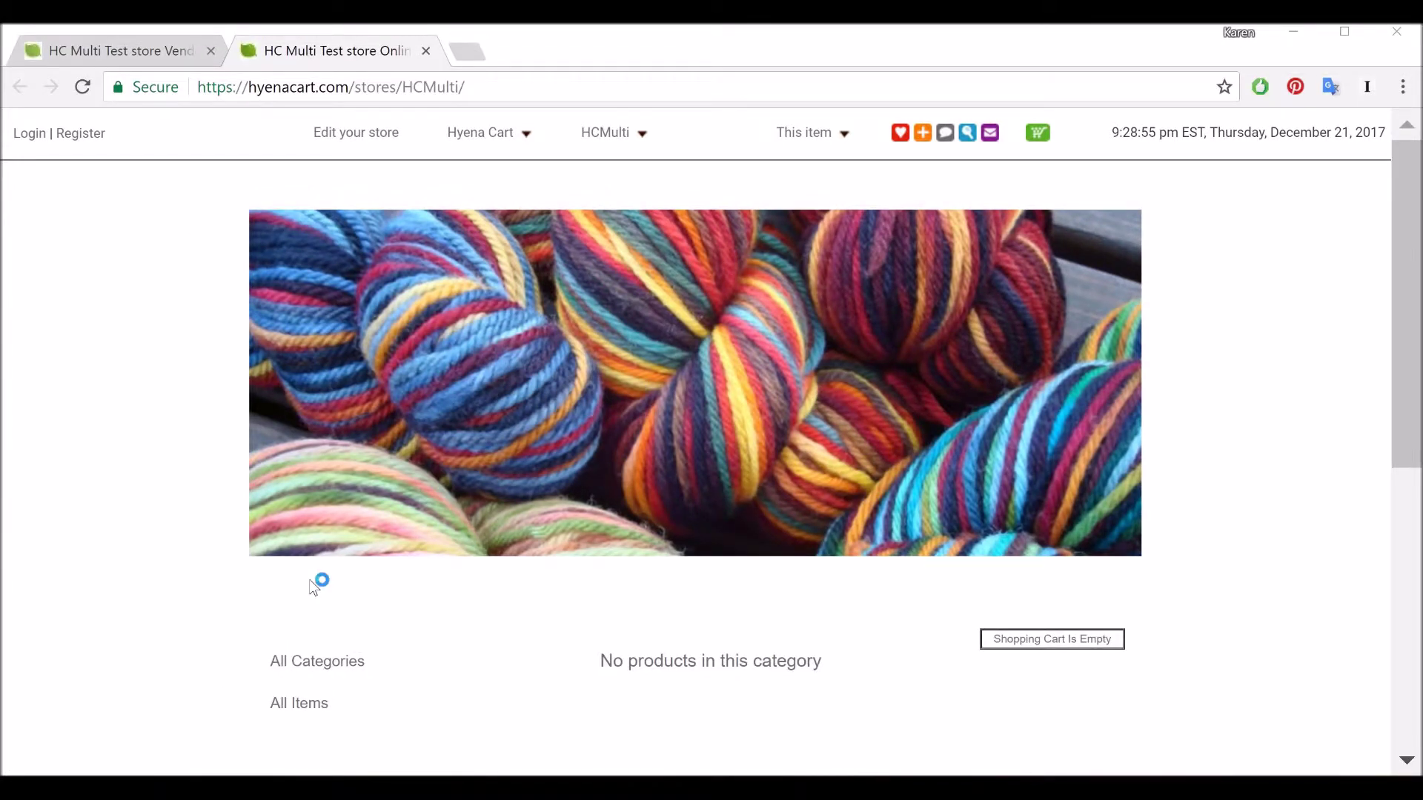
pyautogui.click(164, 59)
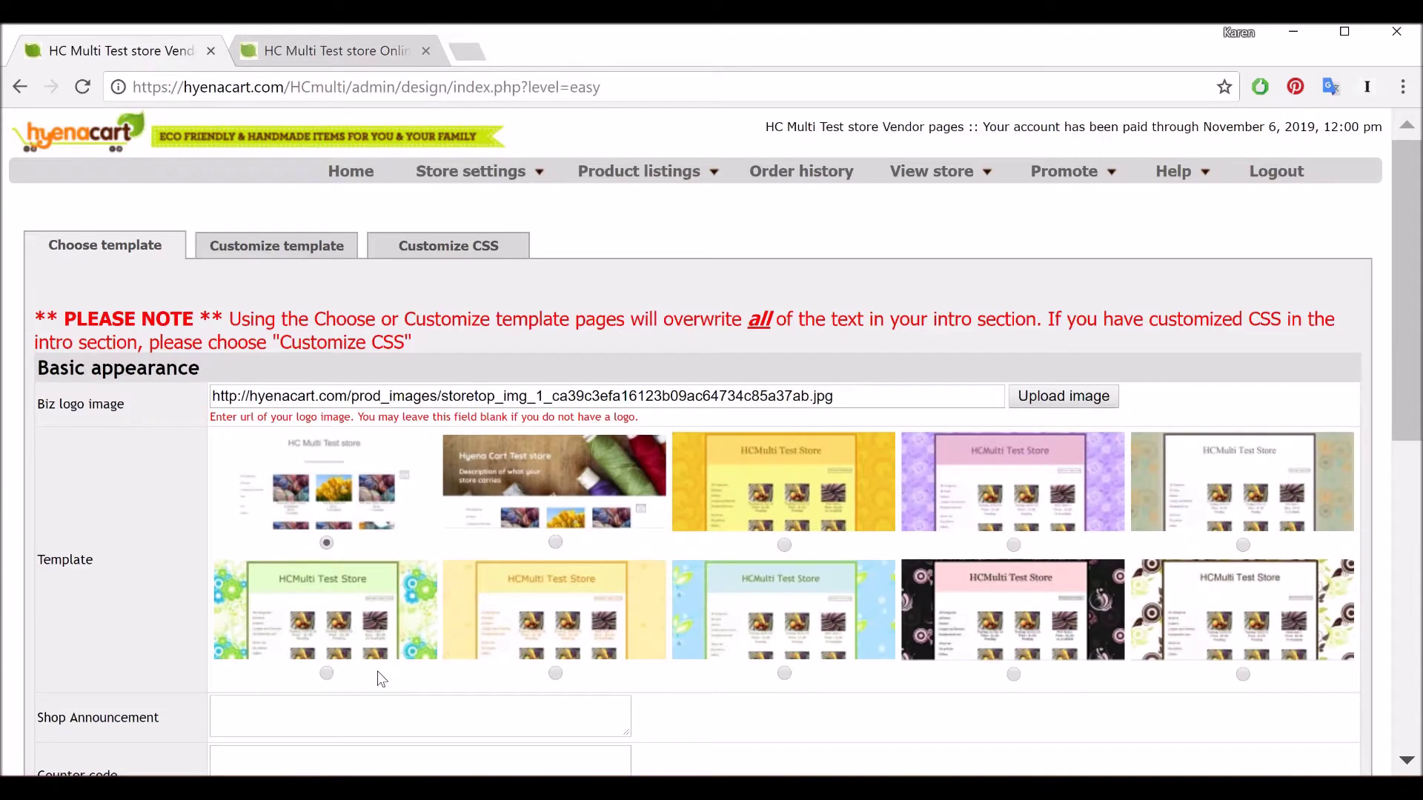
# Enter "Welcome to the HC Multi store!" as the shop announcement and save the configuration
pyautogui.scroll(-2, 372, 667)
pyautogui.click(372, 612)
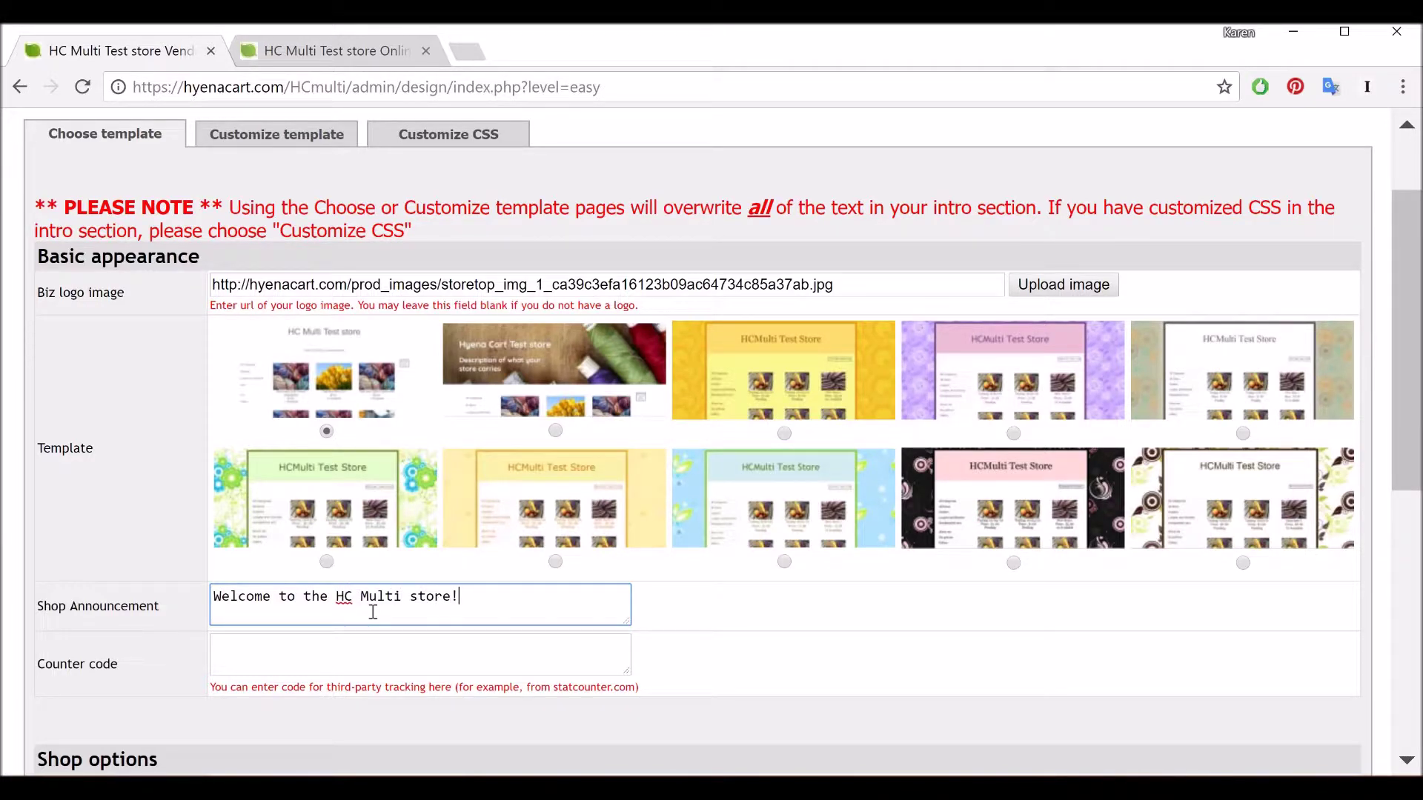
pyautogui.scroll(-8, 373, 612)
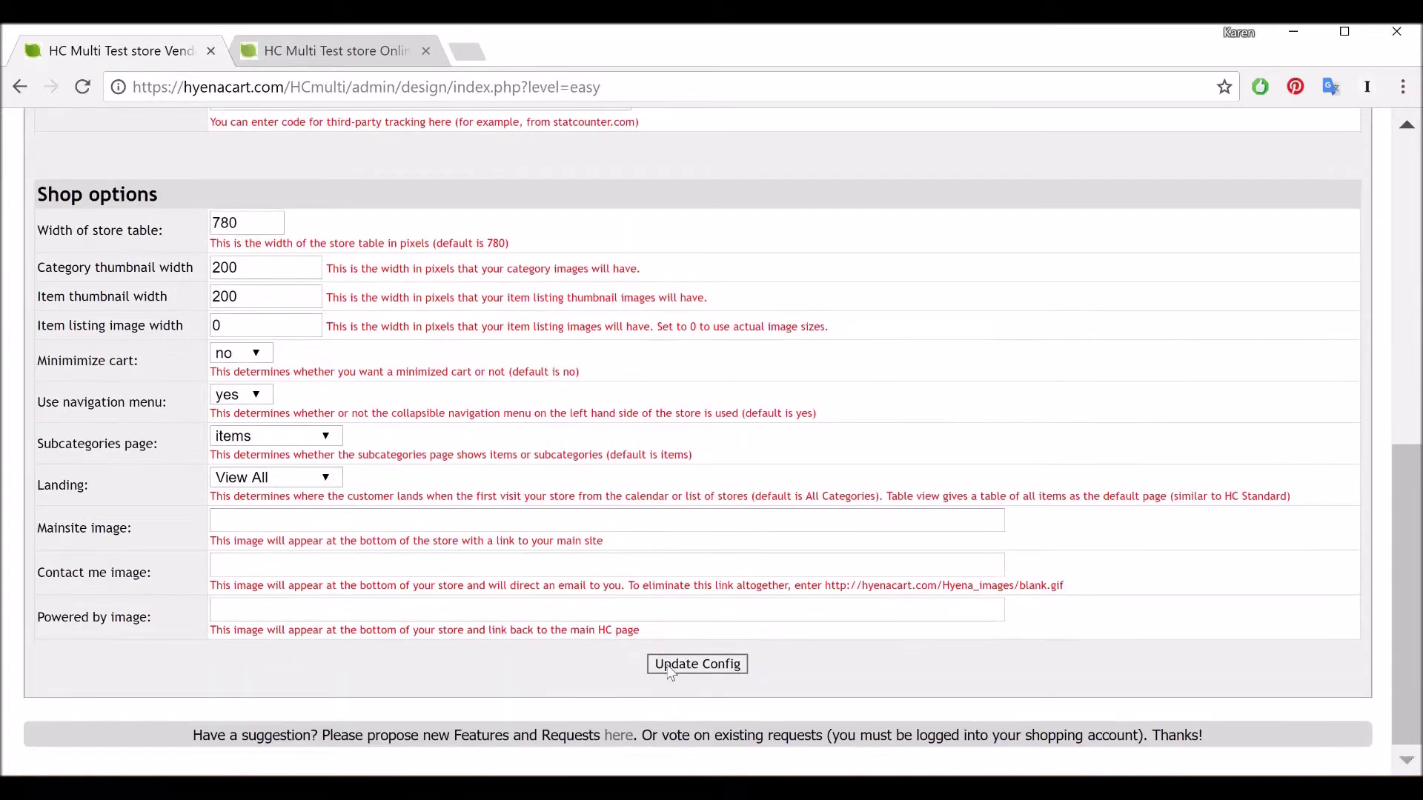
pyautogui.click(671, 665)
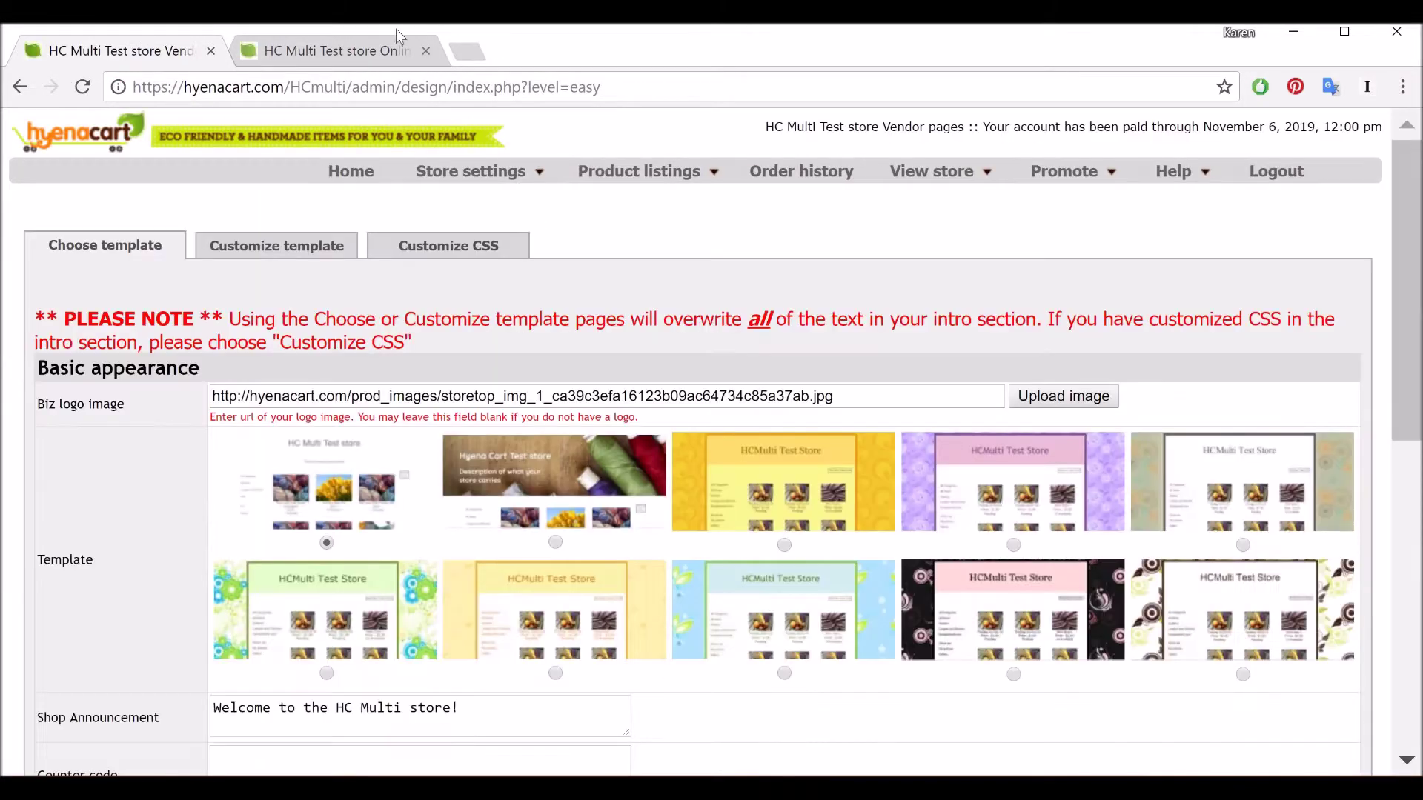
# Reload the public store page to check the shop announcement, and return to the template selection settings
pyautogui.click(349, 48)
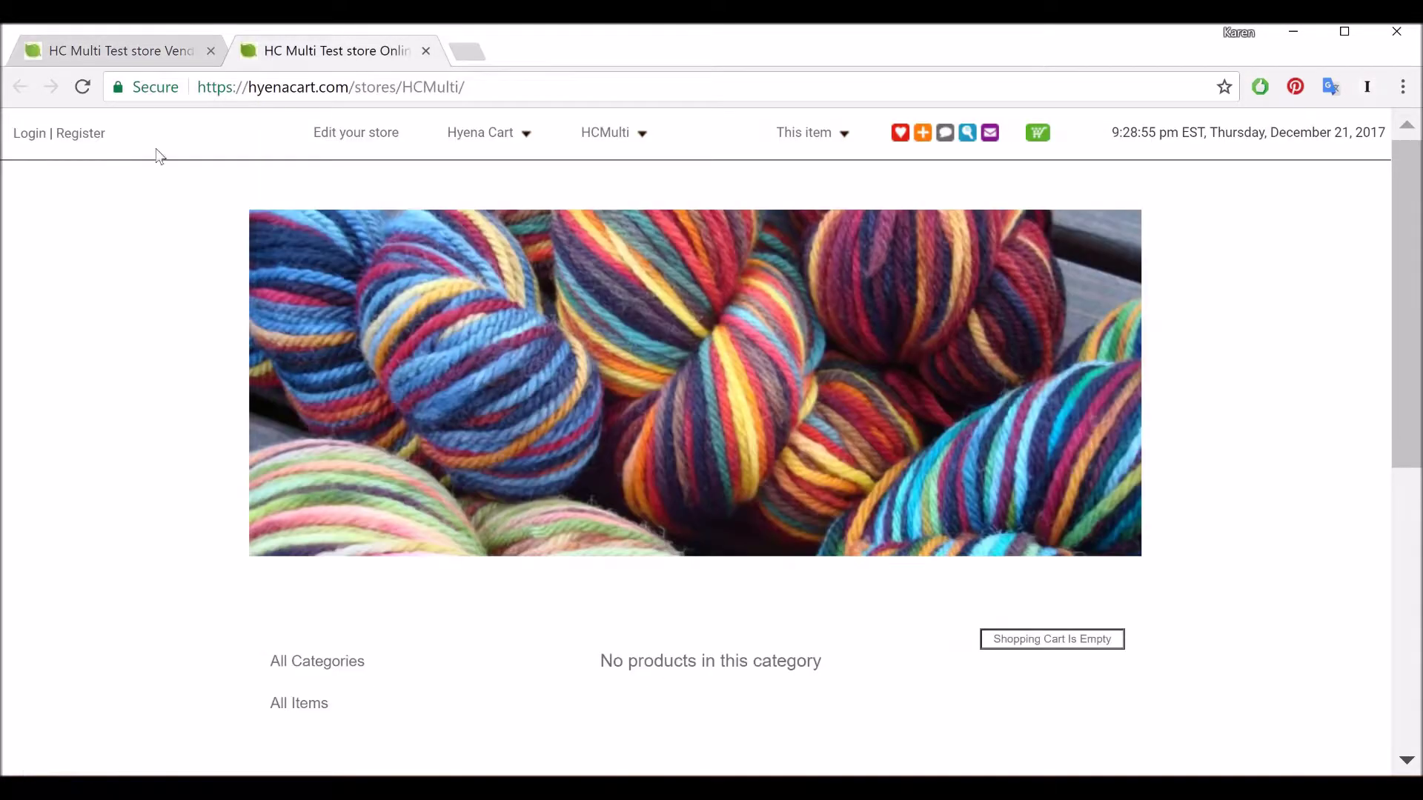
pyautogui.click(91, 89)
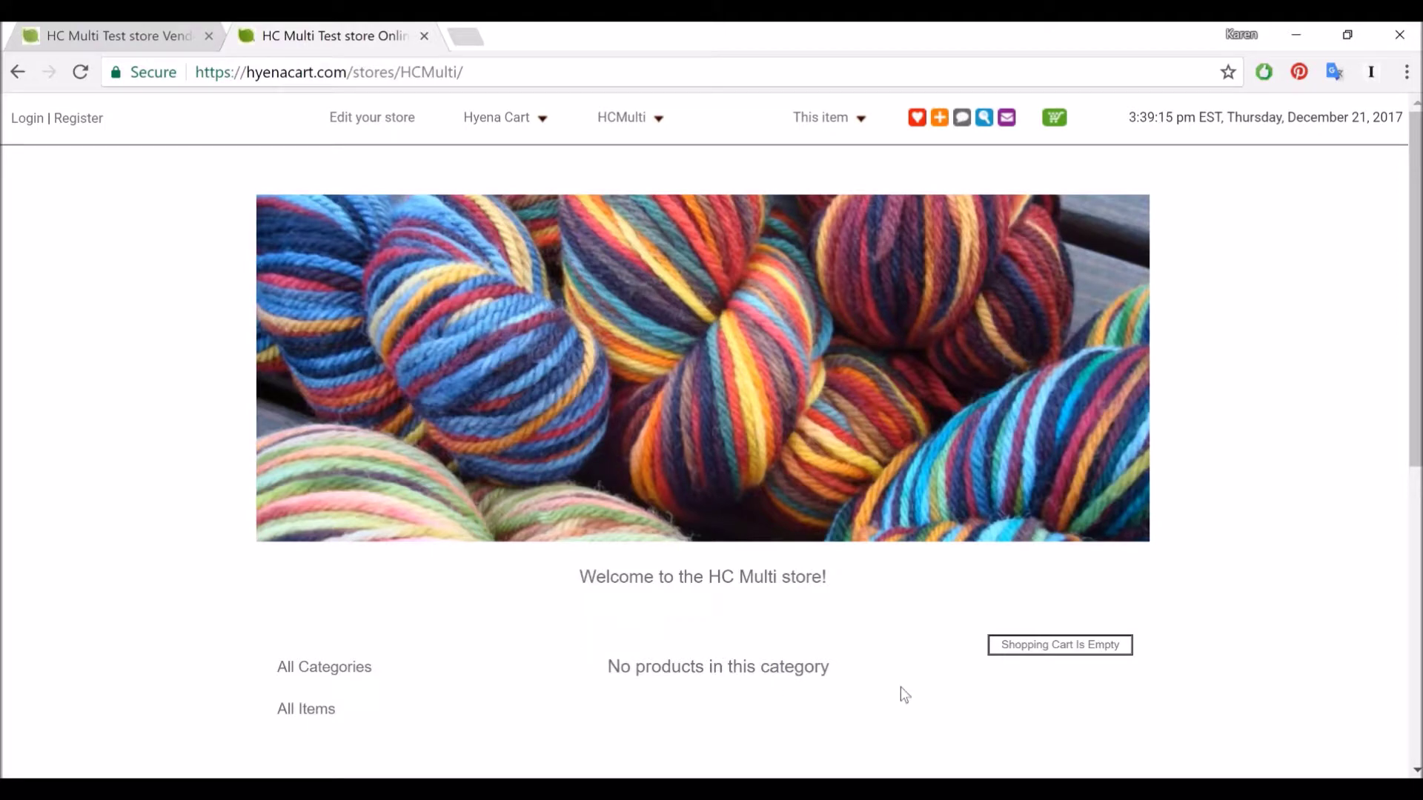
pyautogui.click(156, 38)
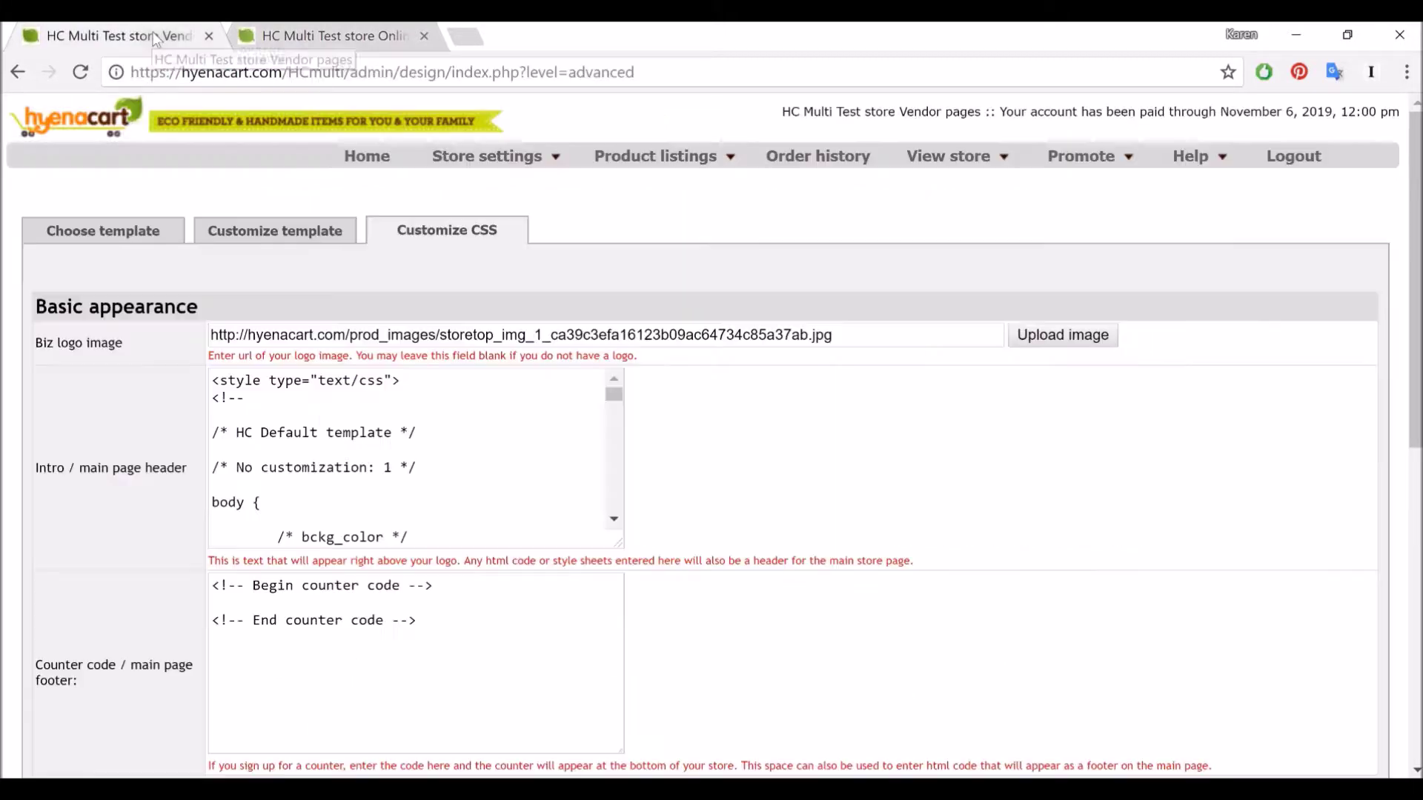
pyautogui.click(132, 227)
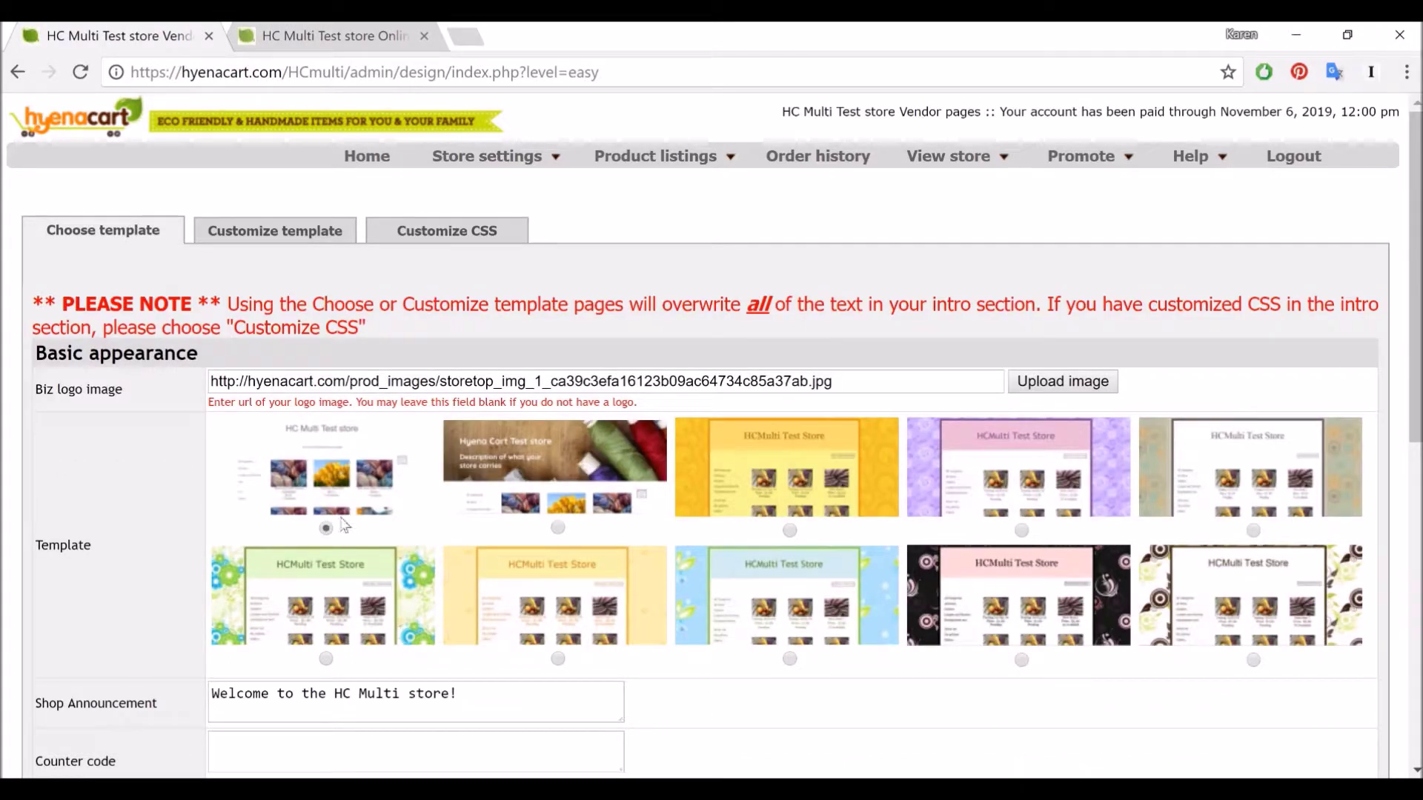
# Upload the "storetop_img" picture from the HCMulti images folder and submit it as the business logo image
pyautogui.click(1063, 382)
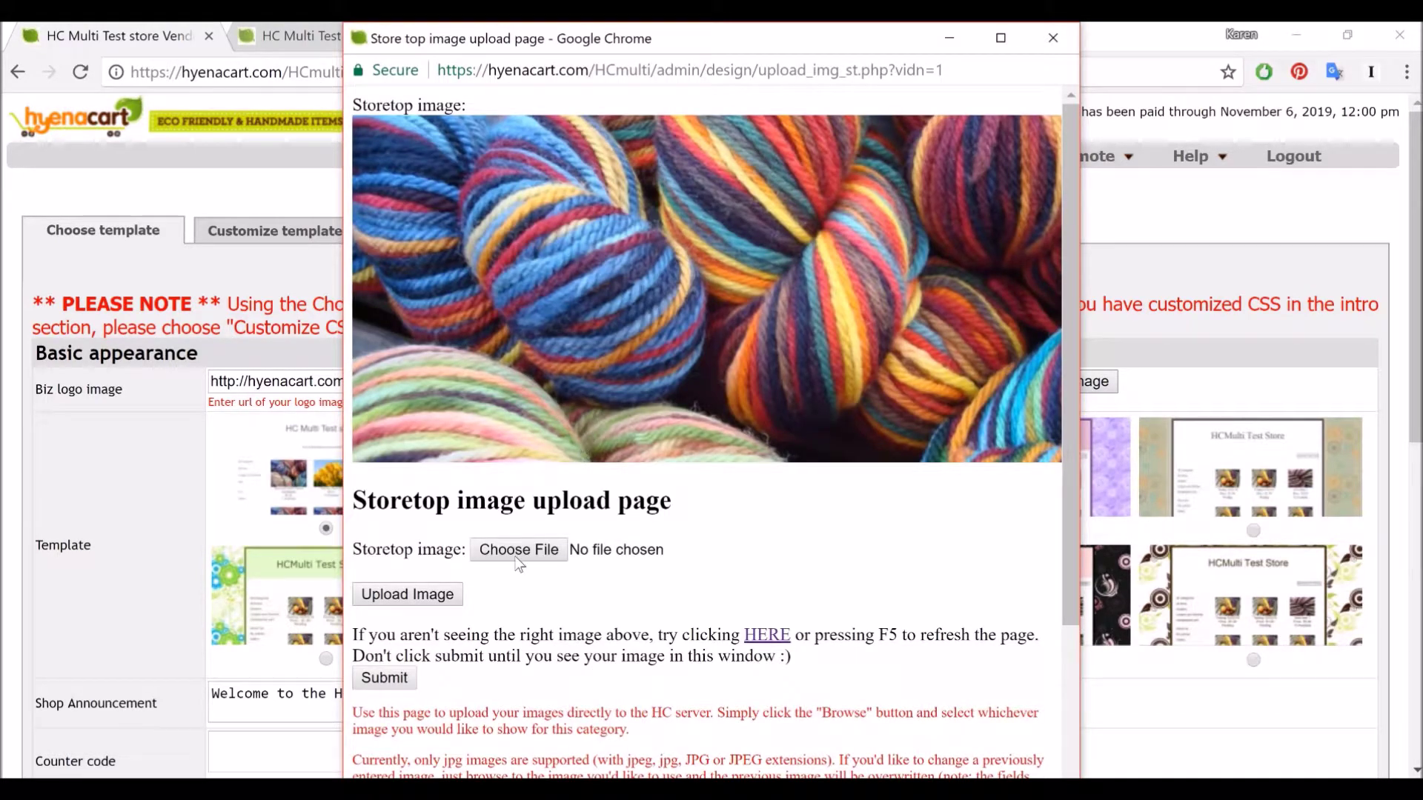
pyautogui.click(519, 556)
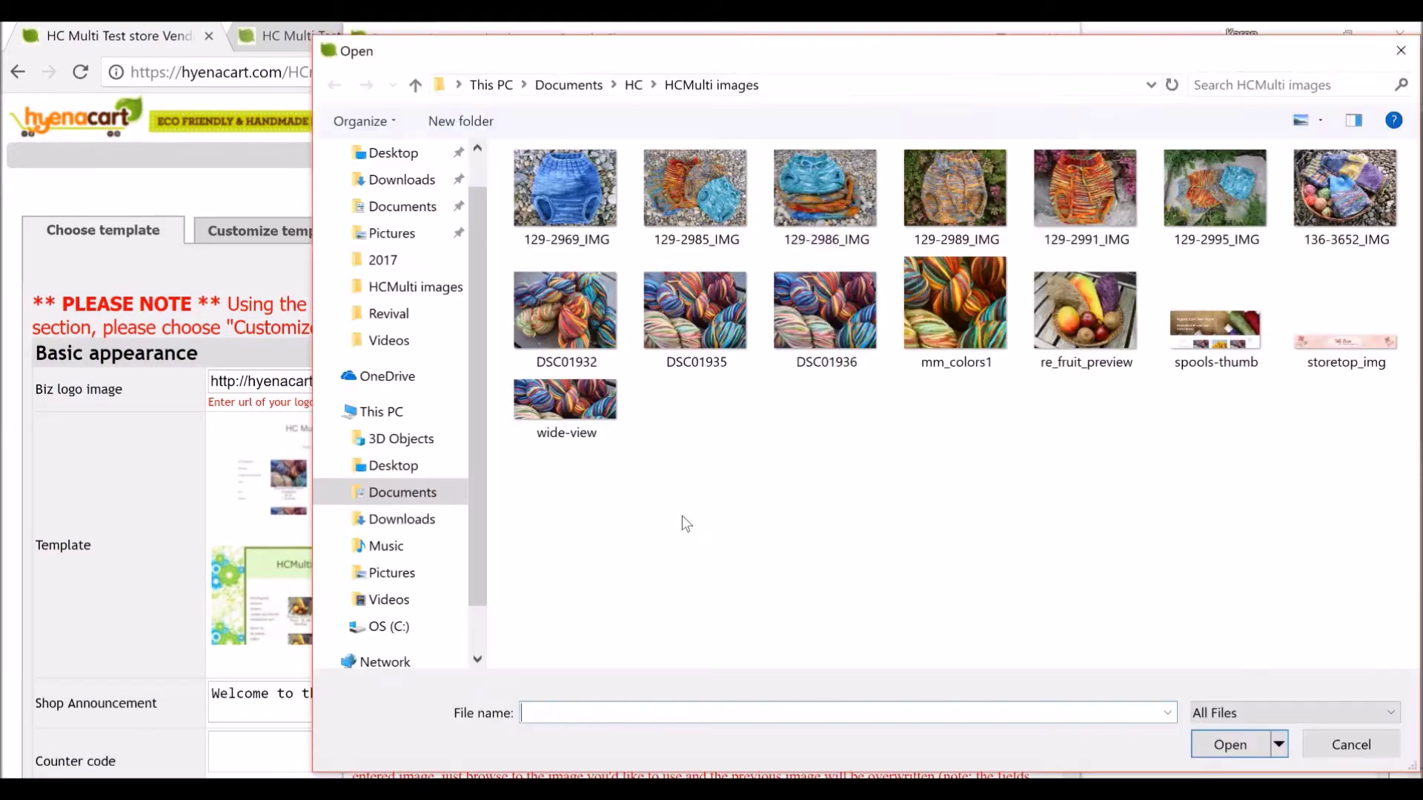
pyautogui.click(1365, 356)
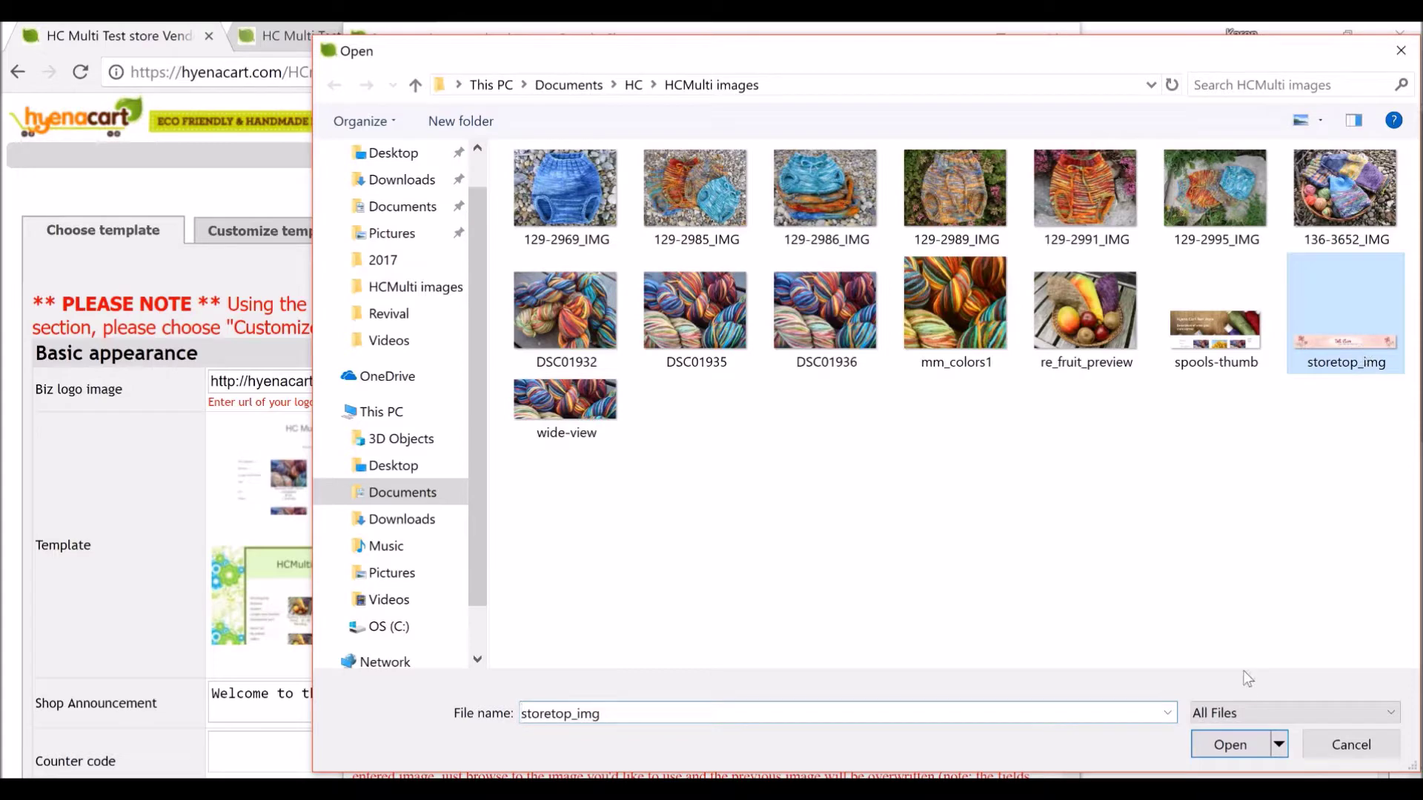
pyautogui.click(1224, 745)
pyautogui.click(415, 597)
pyautogui.click(385, 443)
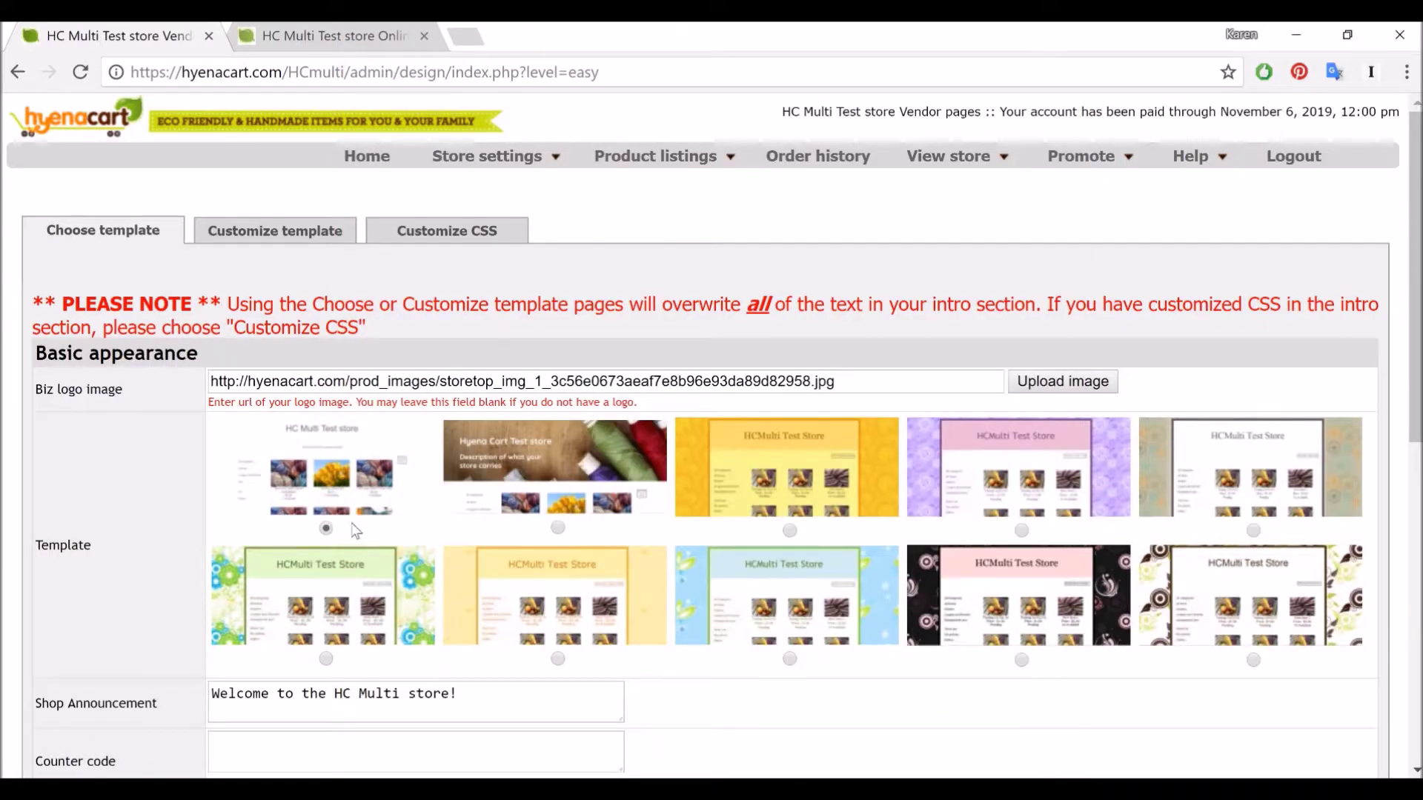
# Save the configuration with the storetop_img logo, reload the public store page to check it, and return to the design settings
pyautogui.scroll(-5, 390, 550)
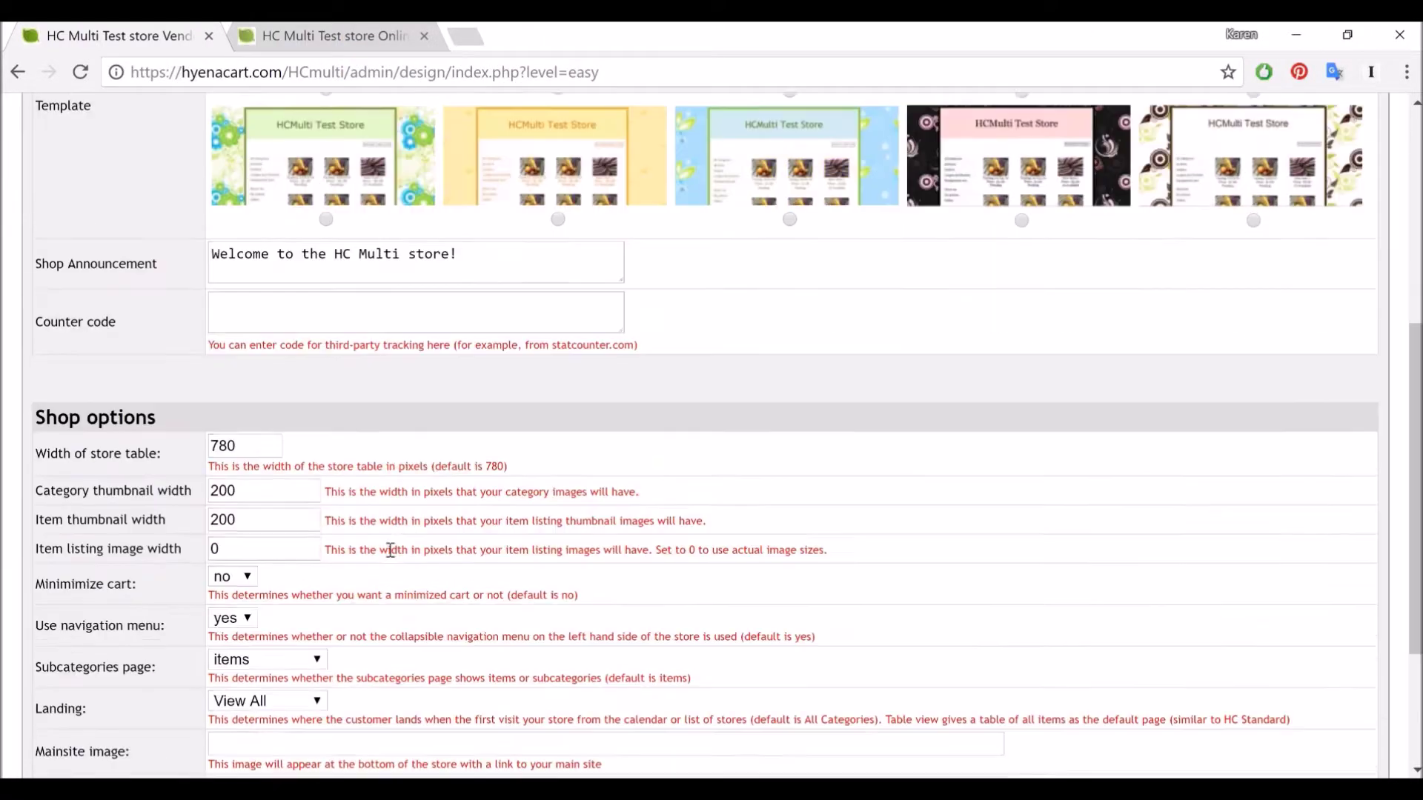
pyautogui.scroll(-3, 391, 550)
pyautogui.click(685, 672)
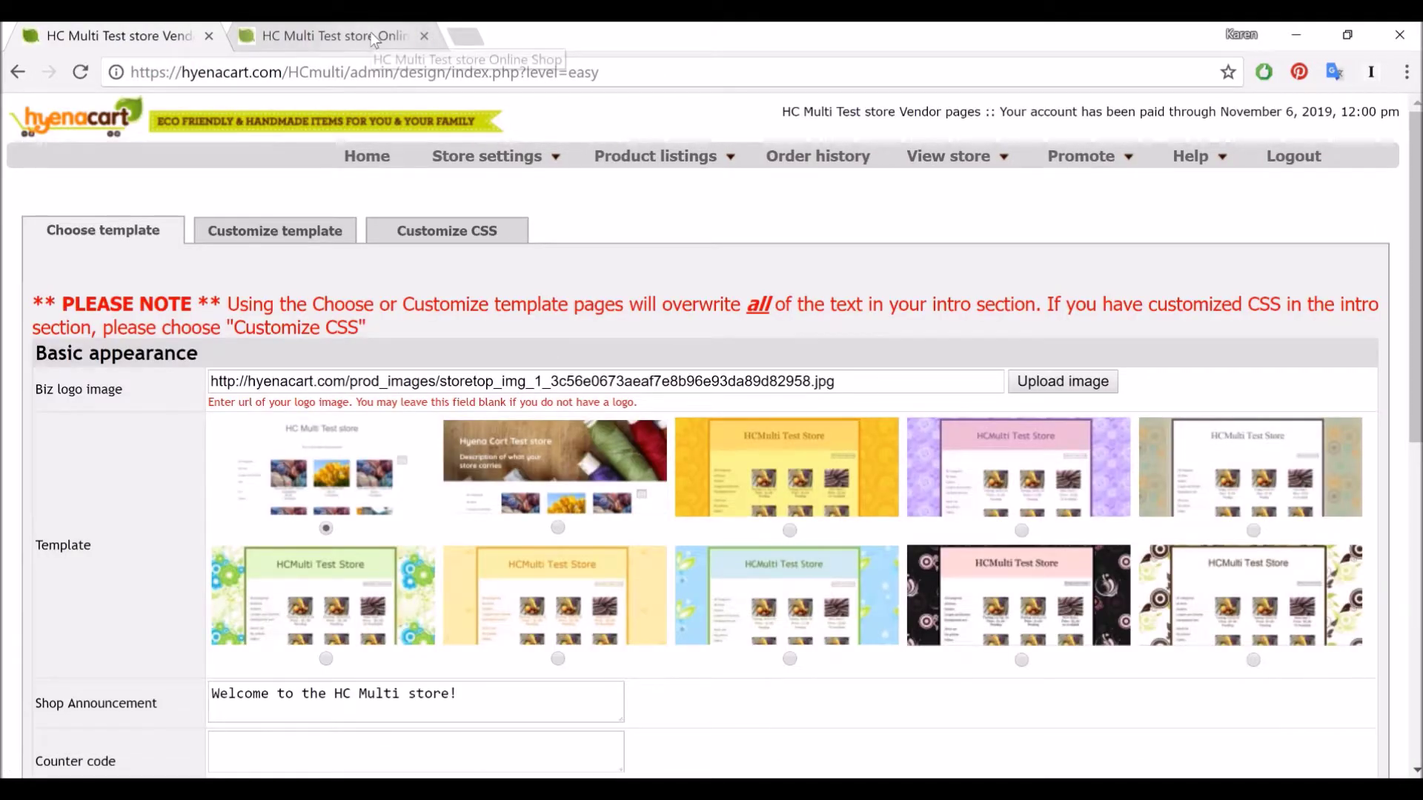
pyautogui.click(370, 33)
pyautogui.click(80, 72)
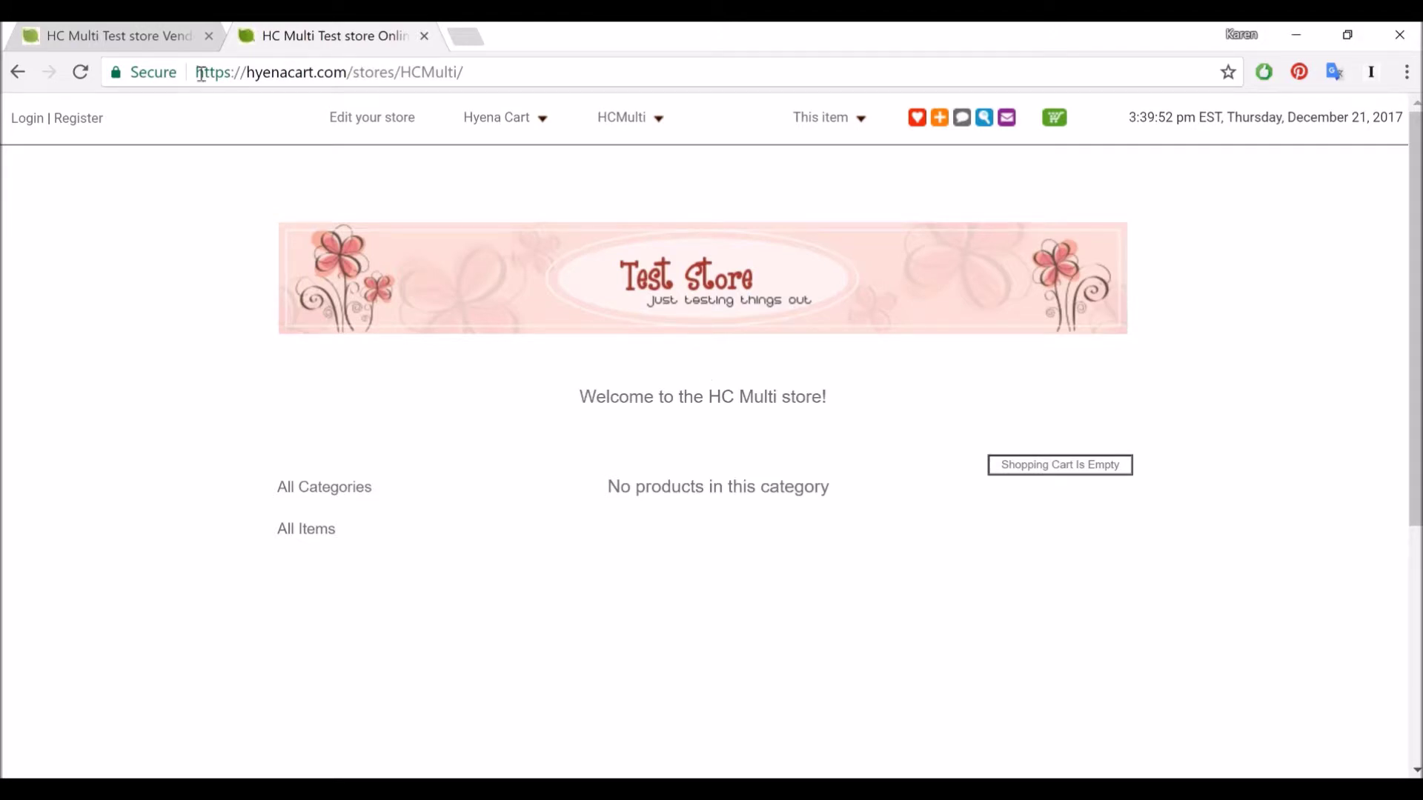
pyautogui.click(167, 38)
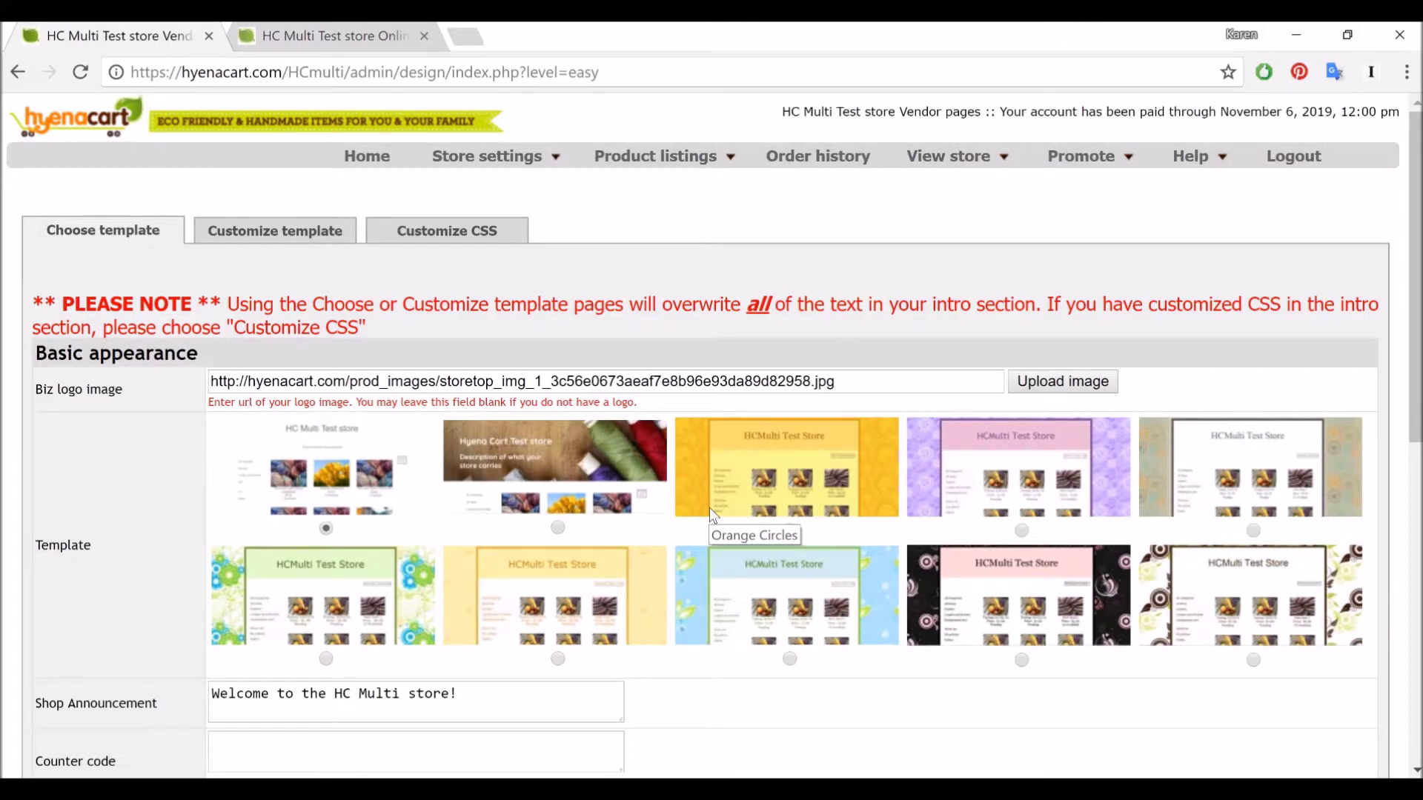
# Switch the store to the black floral template with the pink header and save the configuration
pyautogui.scroll(-3, 1053, 567)
pyautogui.click(1021, 548)
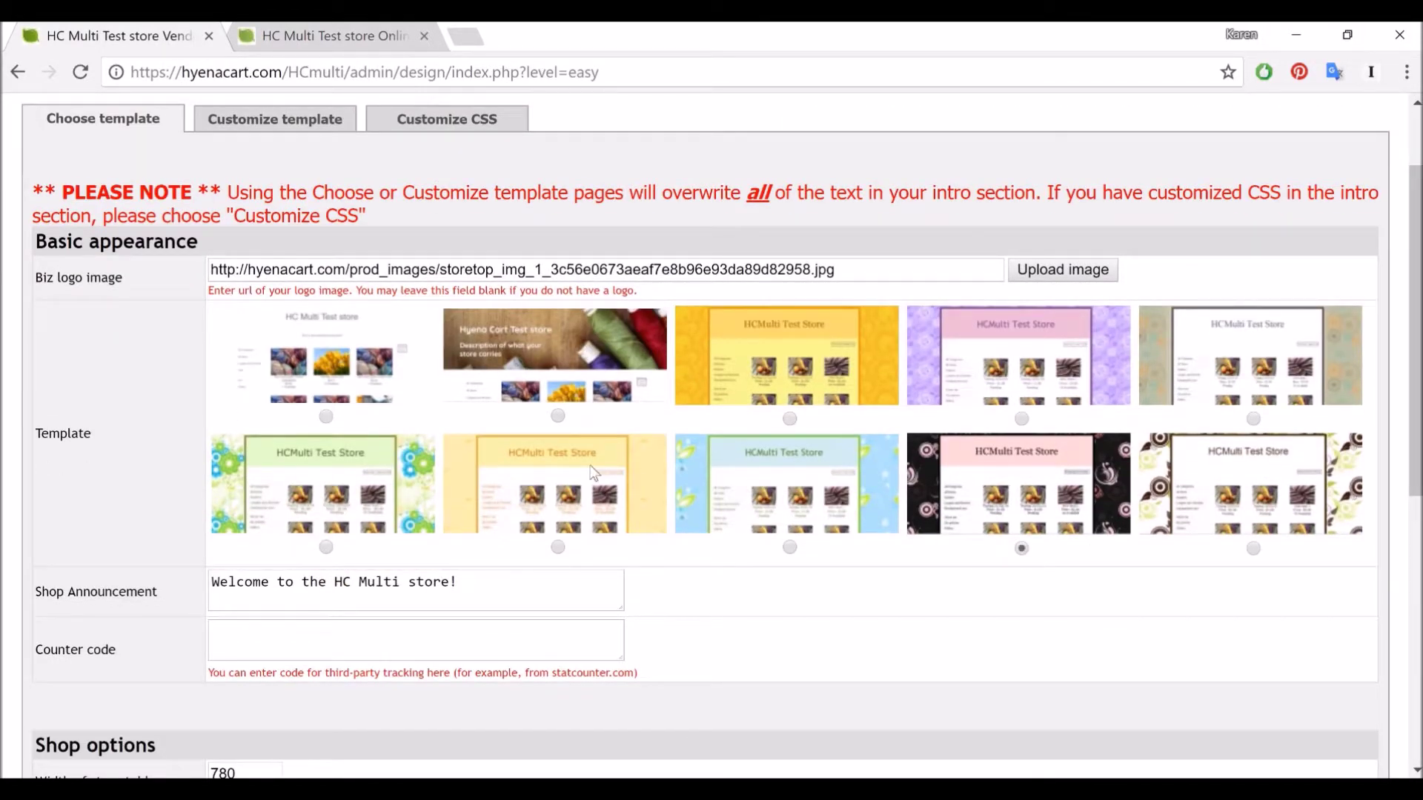
pyautogui.scroll(-4, 593, 473)
pyautogui.scroll(-3, 594, 473)
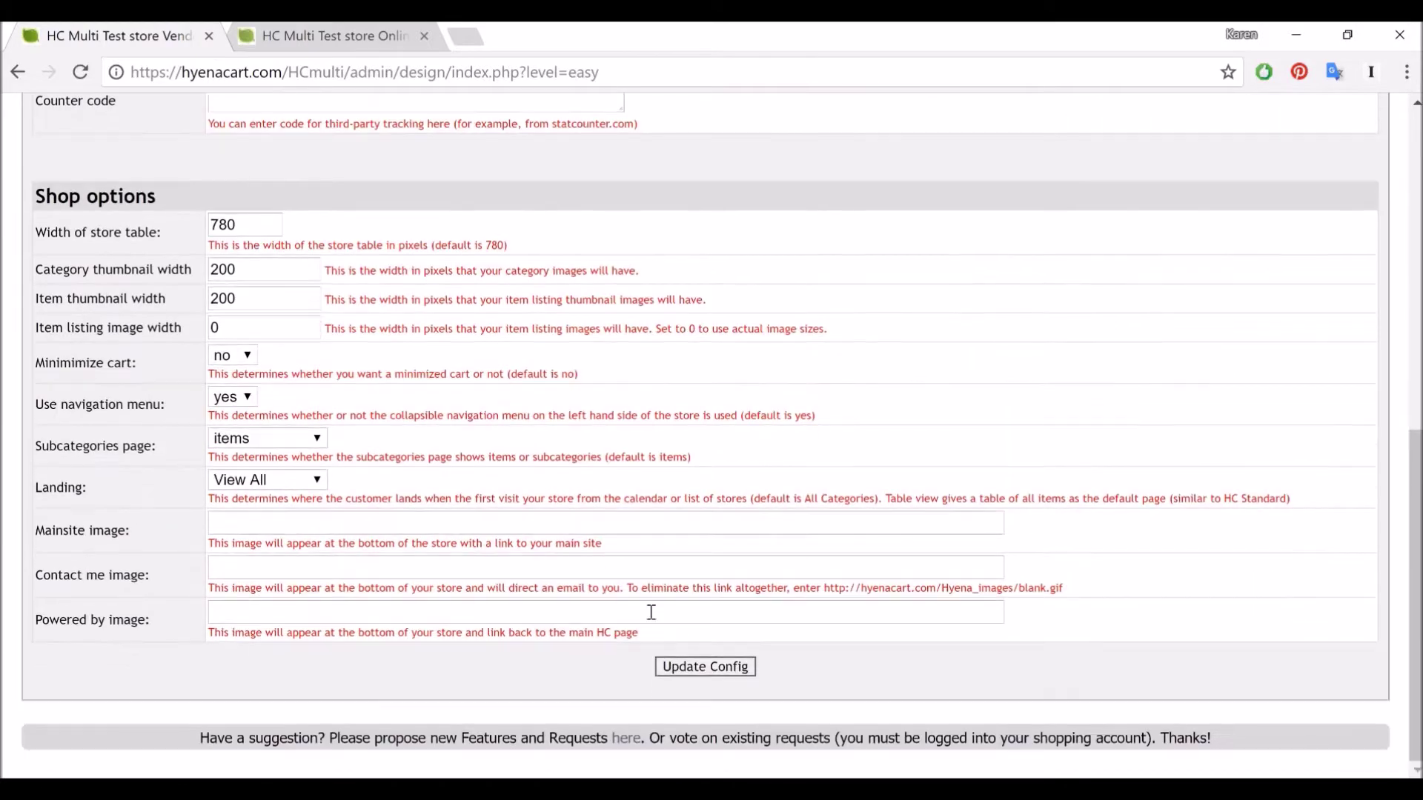
pyautogui.click(685, 670)
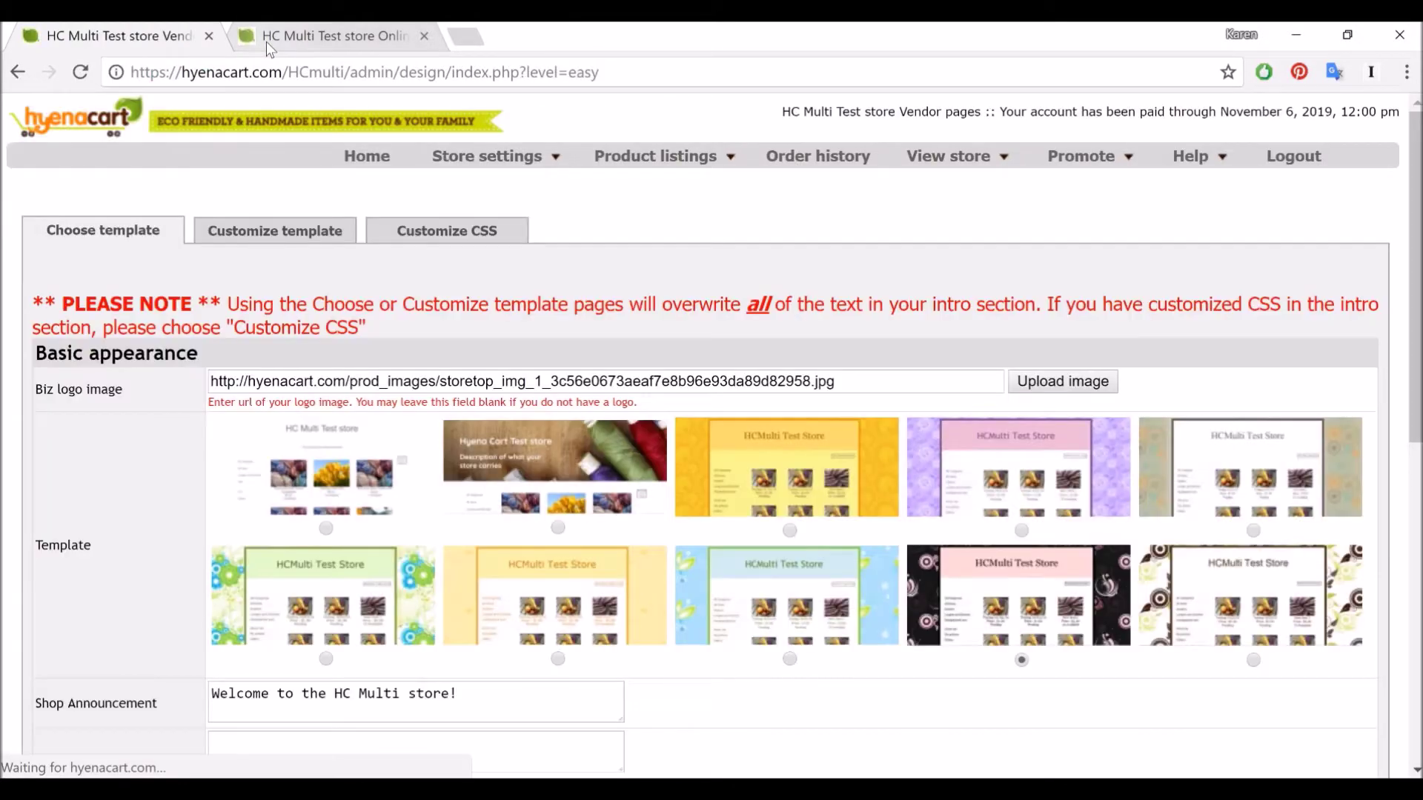
# Reload the public store page to check the logo and announcement in the black-and-pink template, and return to the design settings
pyautogui.click(268, 48)
pyautogui.click(81, 73)
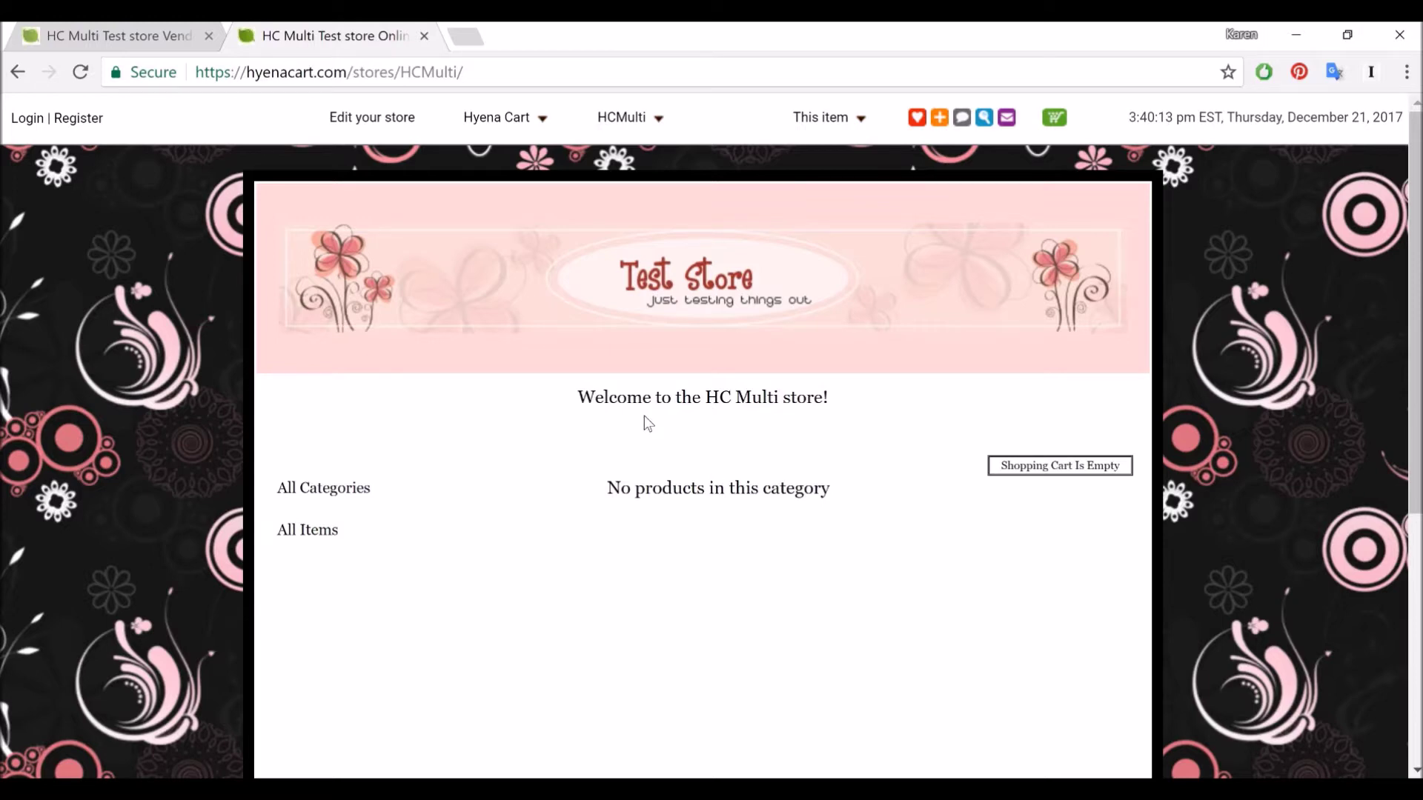
pyautogui.moveTo(583, 391); pyautogui.dragTo(845, 408)
pyautogui.click(663, 427)
pyautogui.click(63, 32)
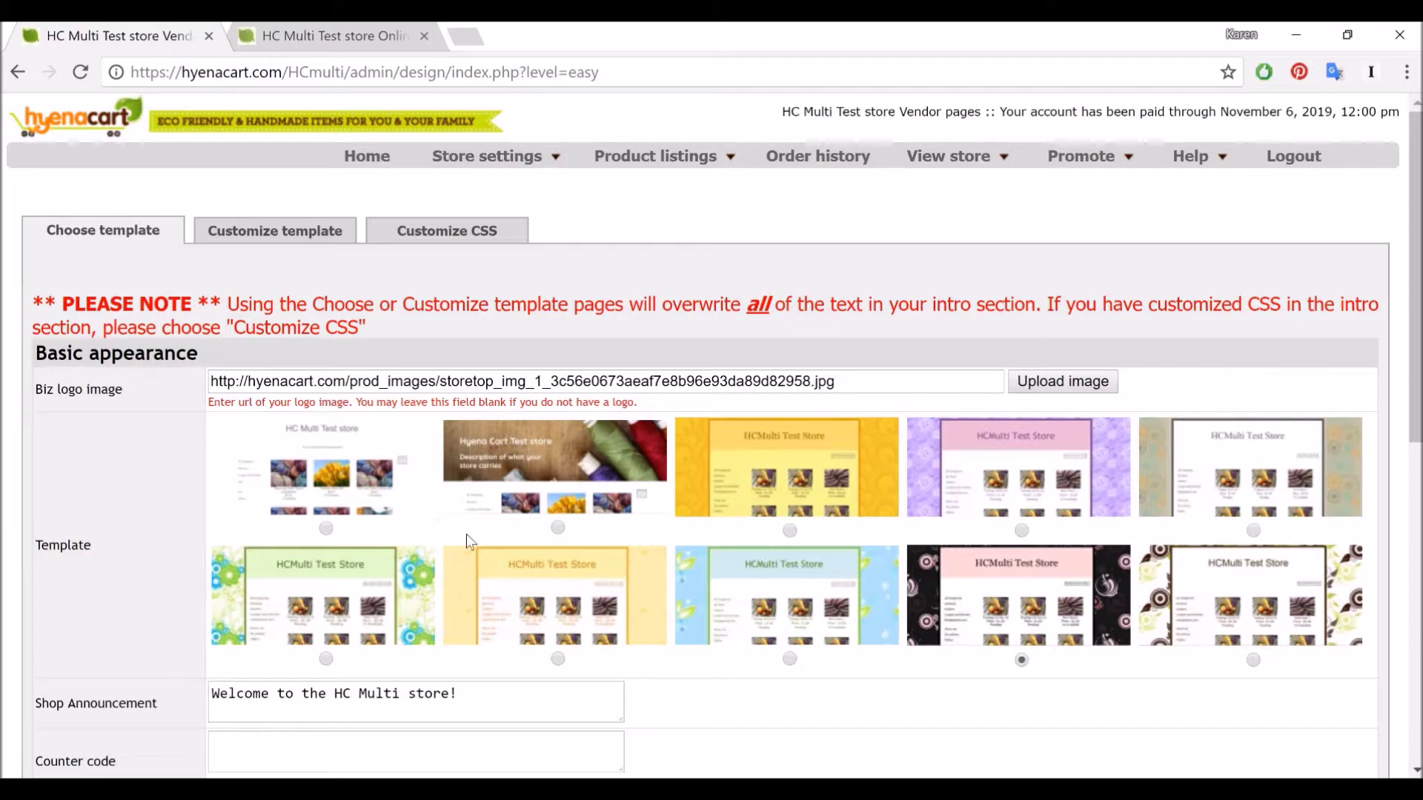
# Examine the template customization options, including the background images, border and header colors, header size and font
pyautogui.click(259, 238)
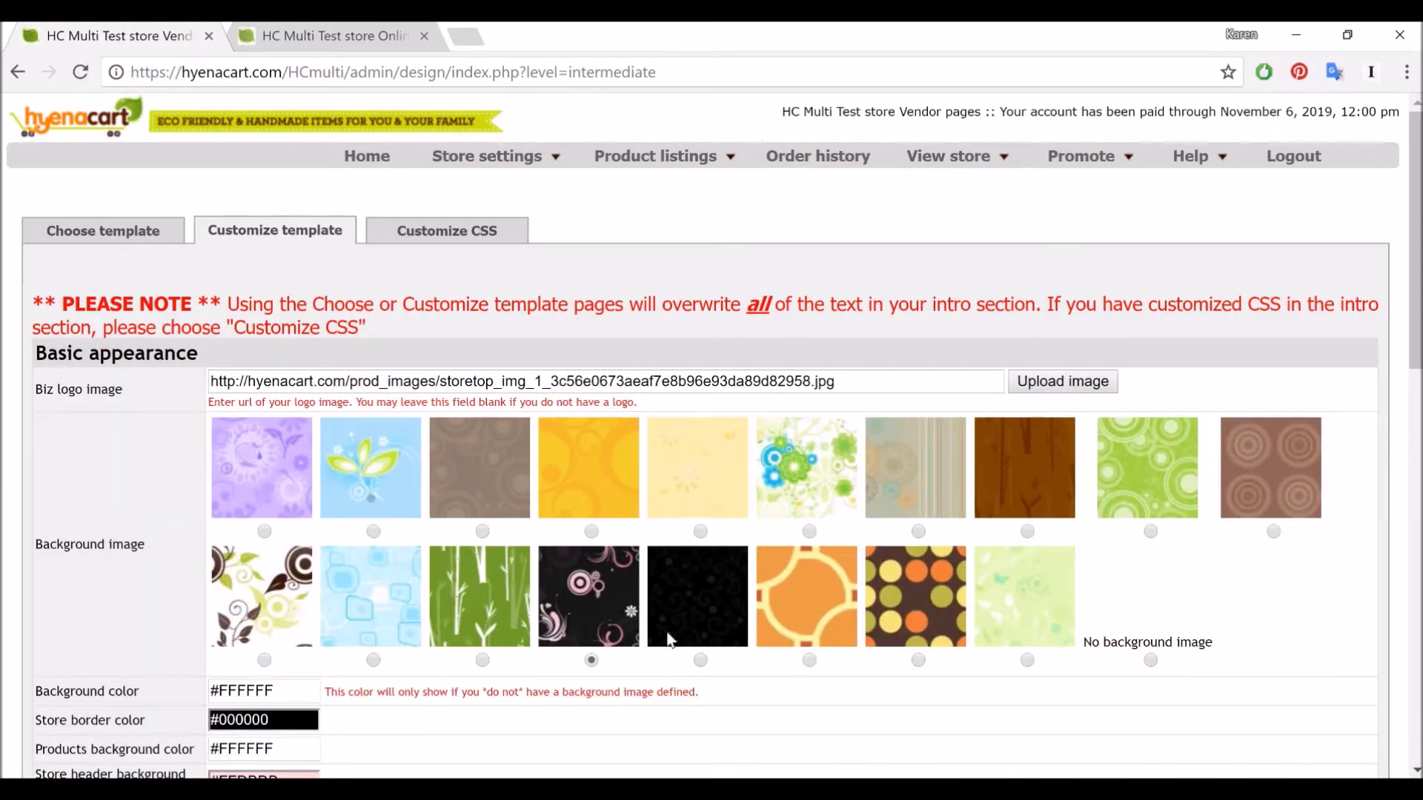
pyautogui.scroll(-3, 566, 634)
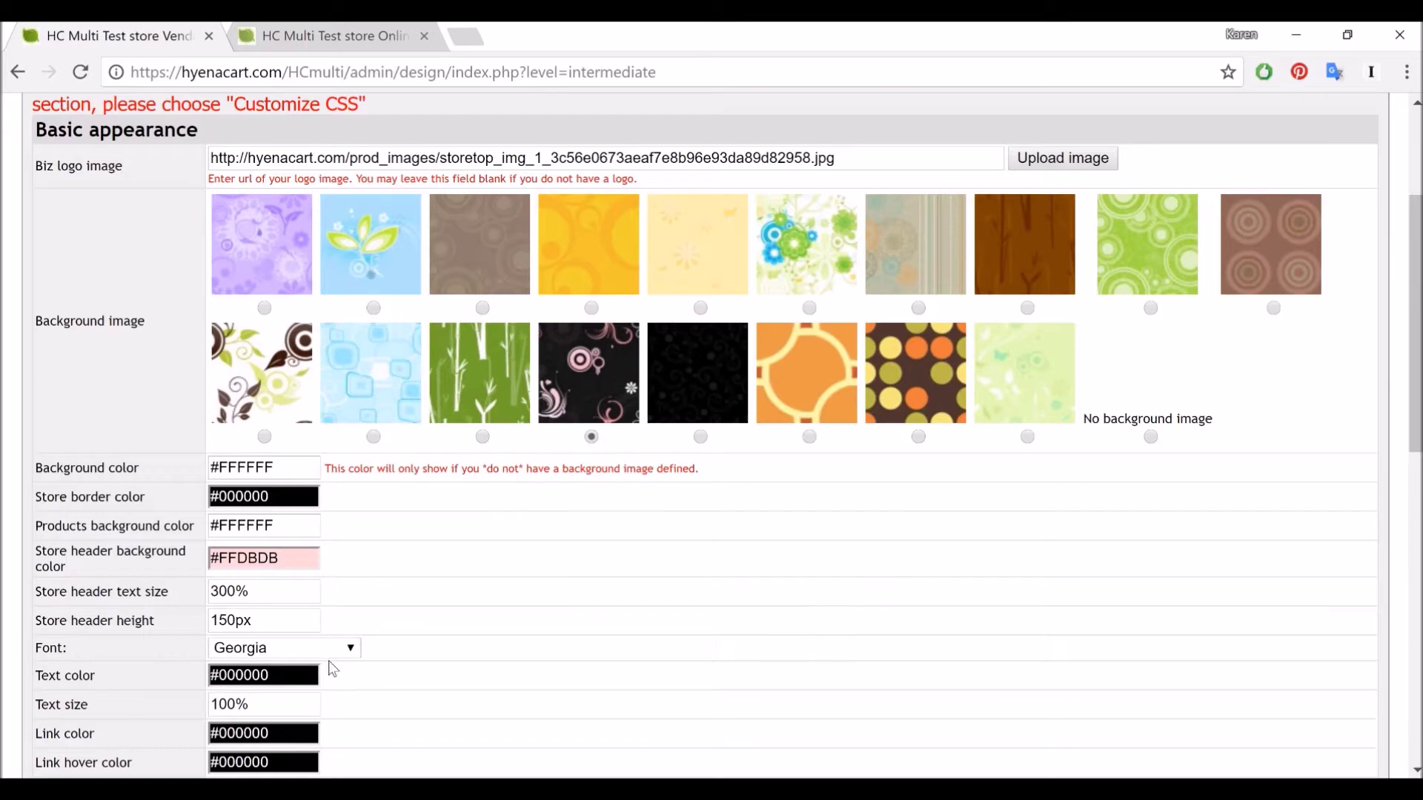
pyautogui.scroll(-4, 332, 667)
pyautogui.scroll(5, 326, 667)
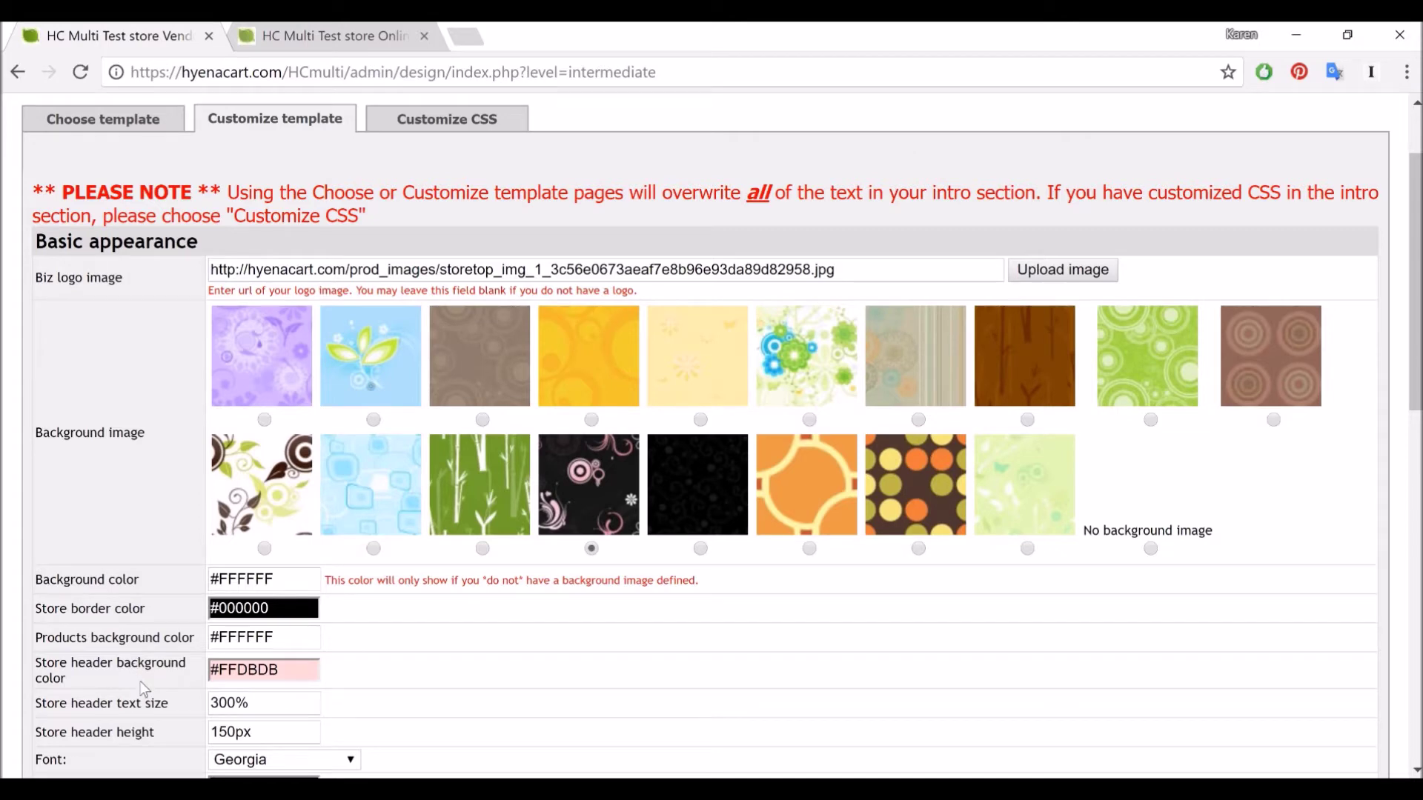
pyautogui.scroll(-5, 282, 693)
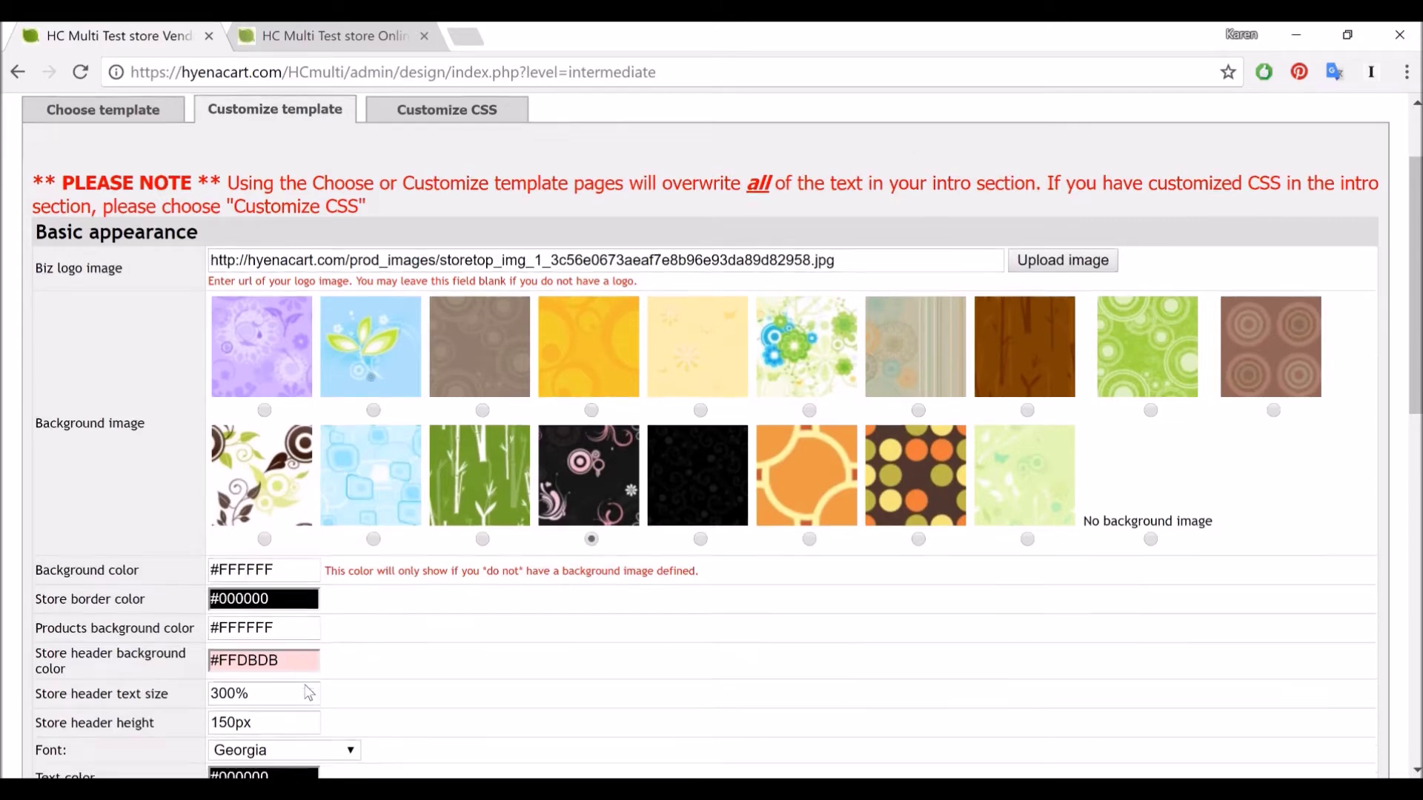
pyautogui.scroll(4, 304, 686)
pyautogui.scroll(1, 309, 693)
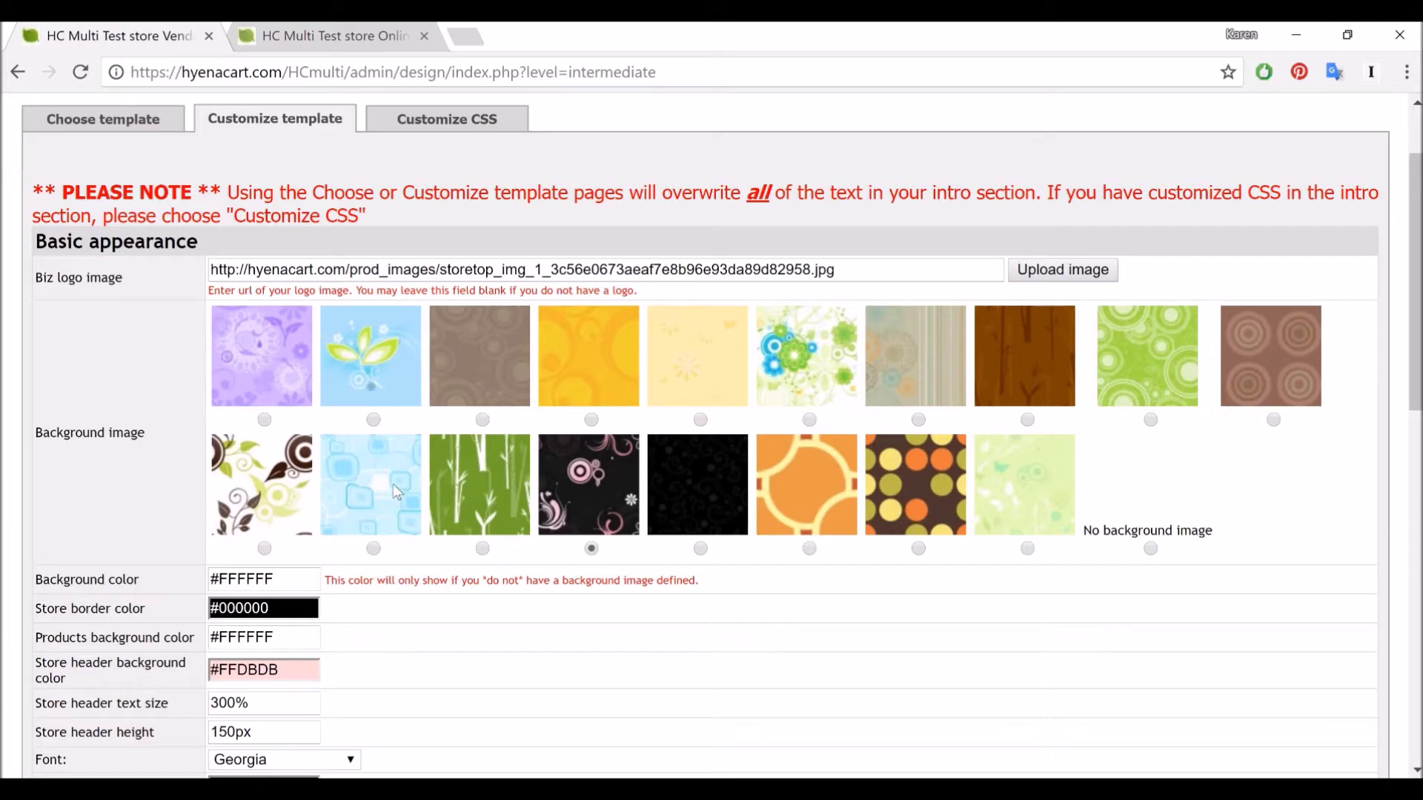
# Return to the template selection, switch the store to the light-blue floral template, and save the configuration
pyautogui.click(107, 131)
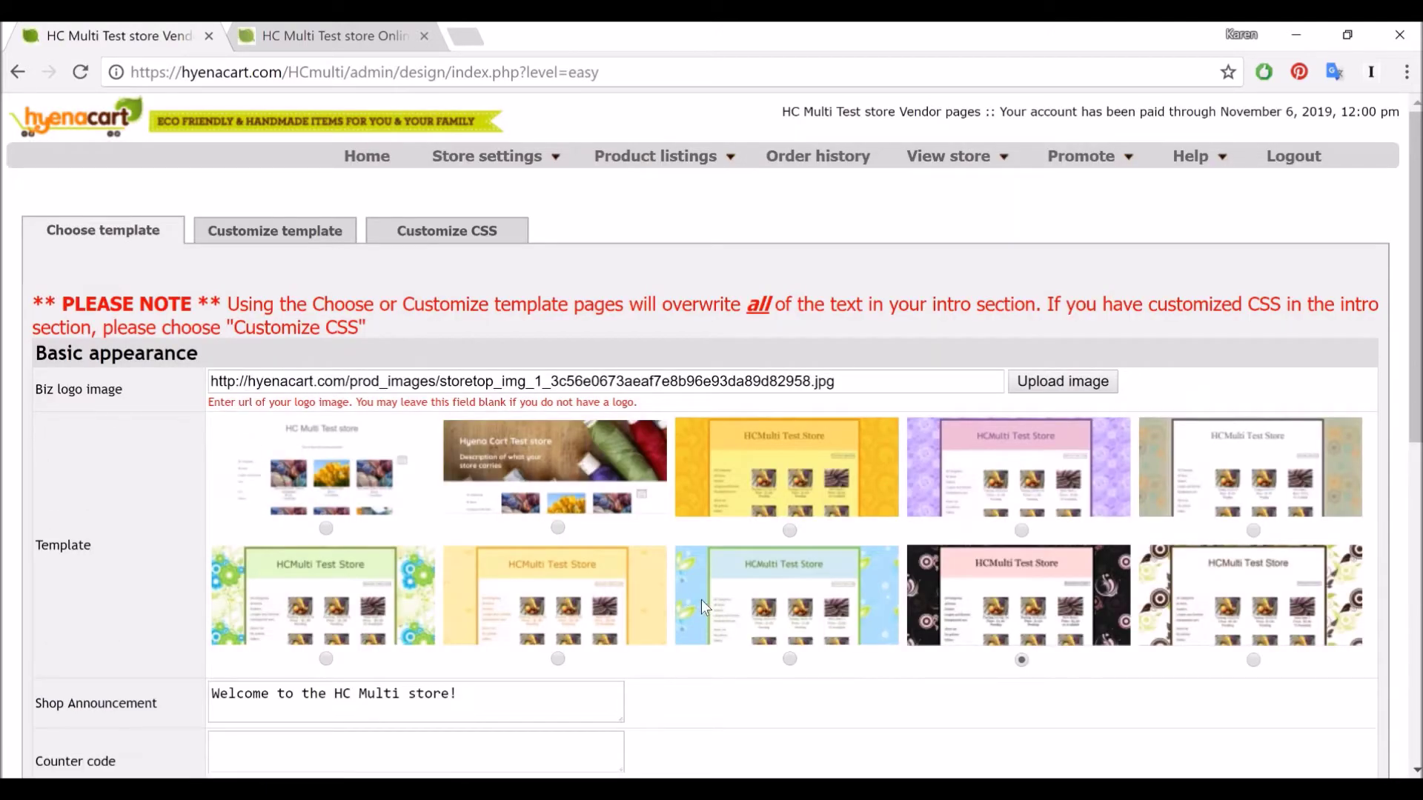
pyautogui.click(790, 658)
pyautogui.scroll(-6, 681, 578)
pyautogui.scroll(-3, 678, 582)
pyautogui.click(697, 664)
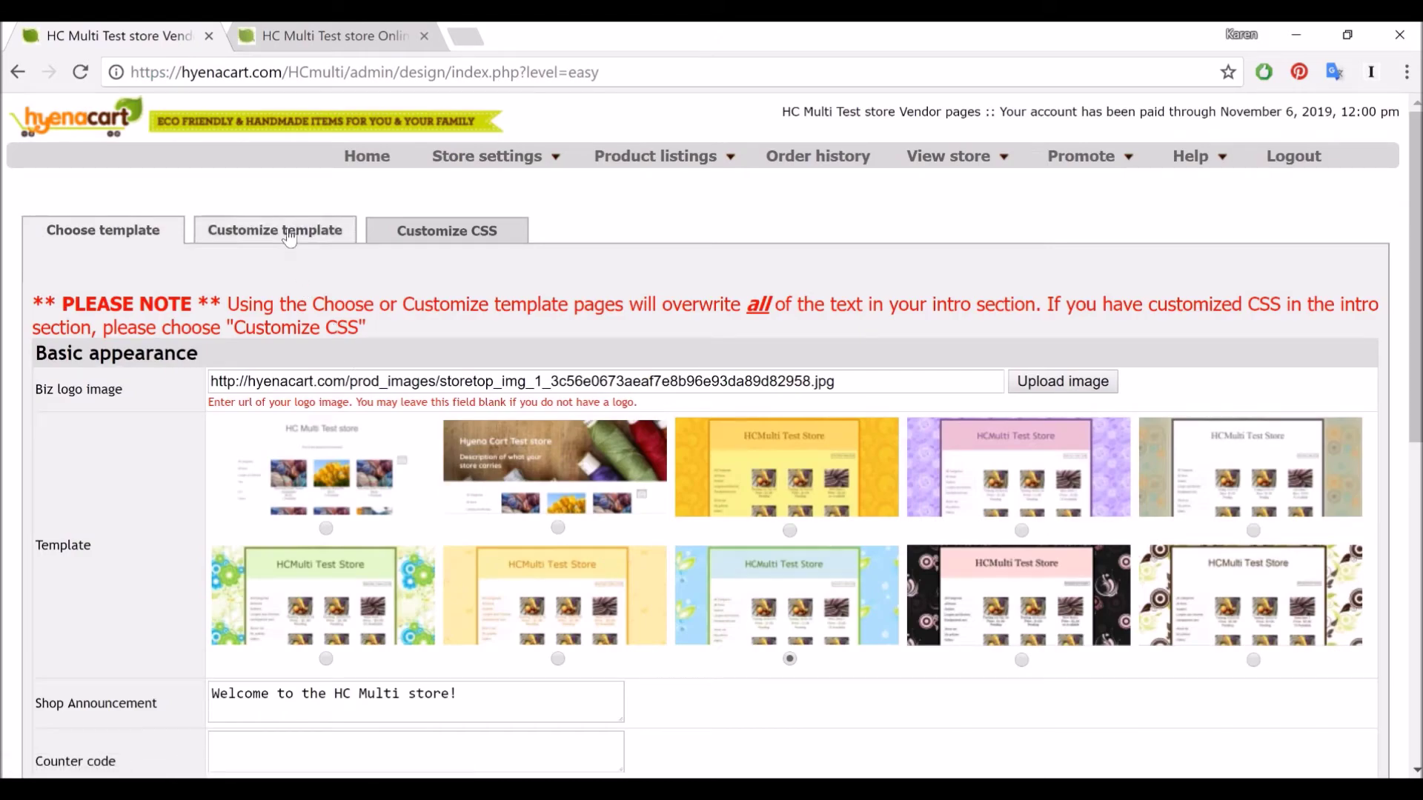
# Customize the template by changing its background image to the light-blue squares pattern, and save the configuration
pyautogui.click(289, 236)
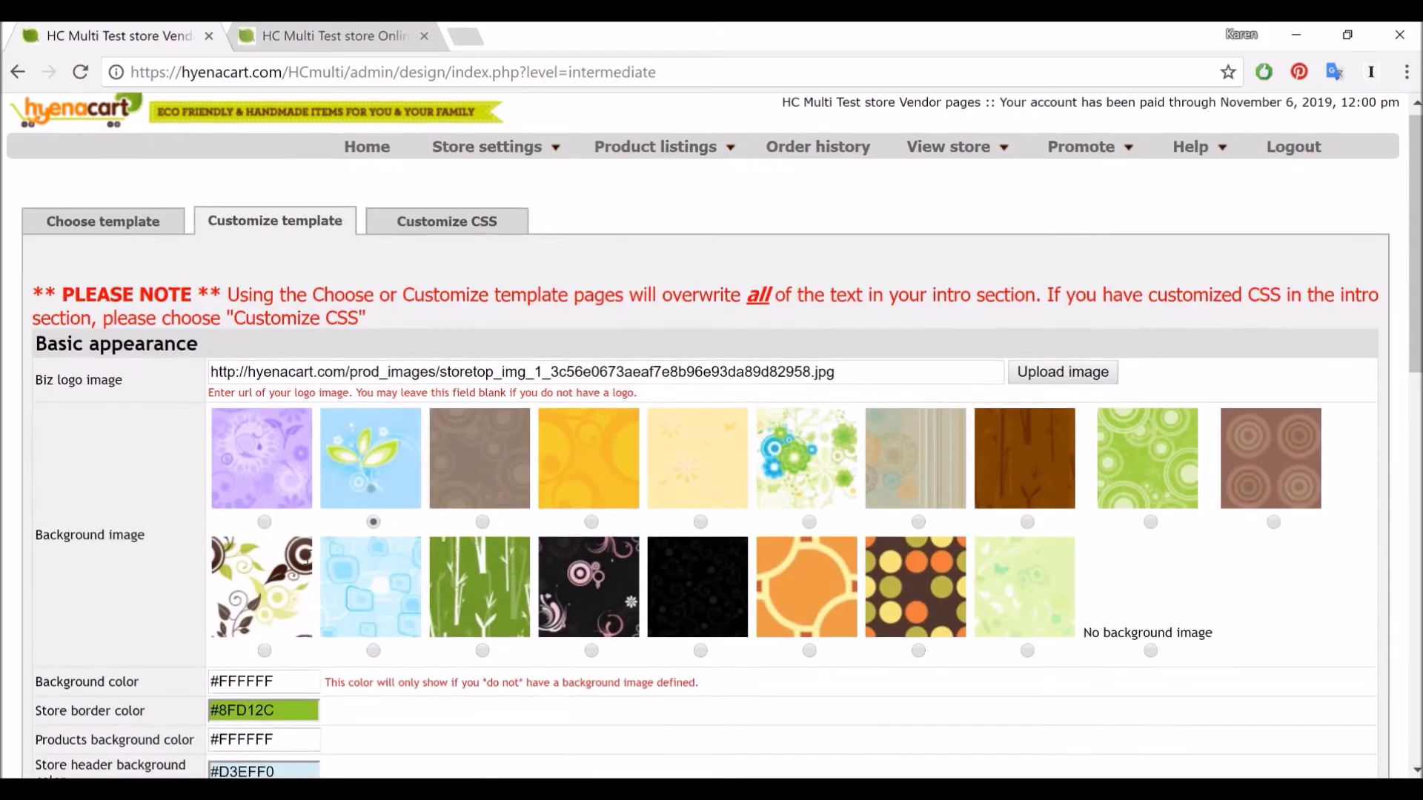
pyautogui.scroll(-3, 291, 583)
pyautogui.scroll(-3, 292, 583)
pyautogui.scroll(3, 269, 430)
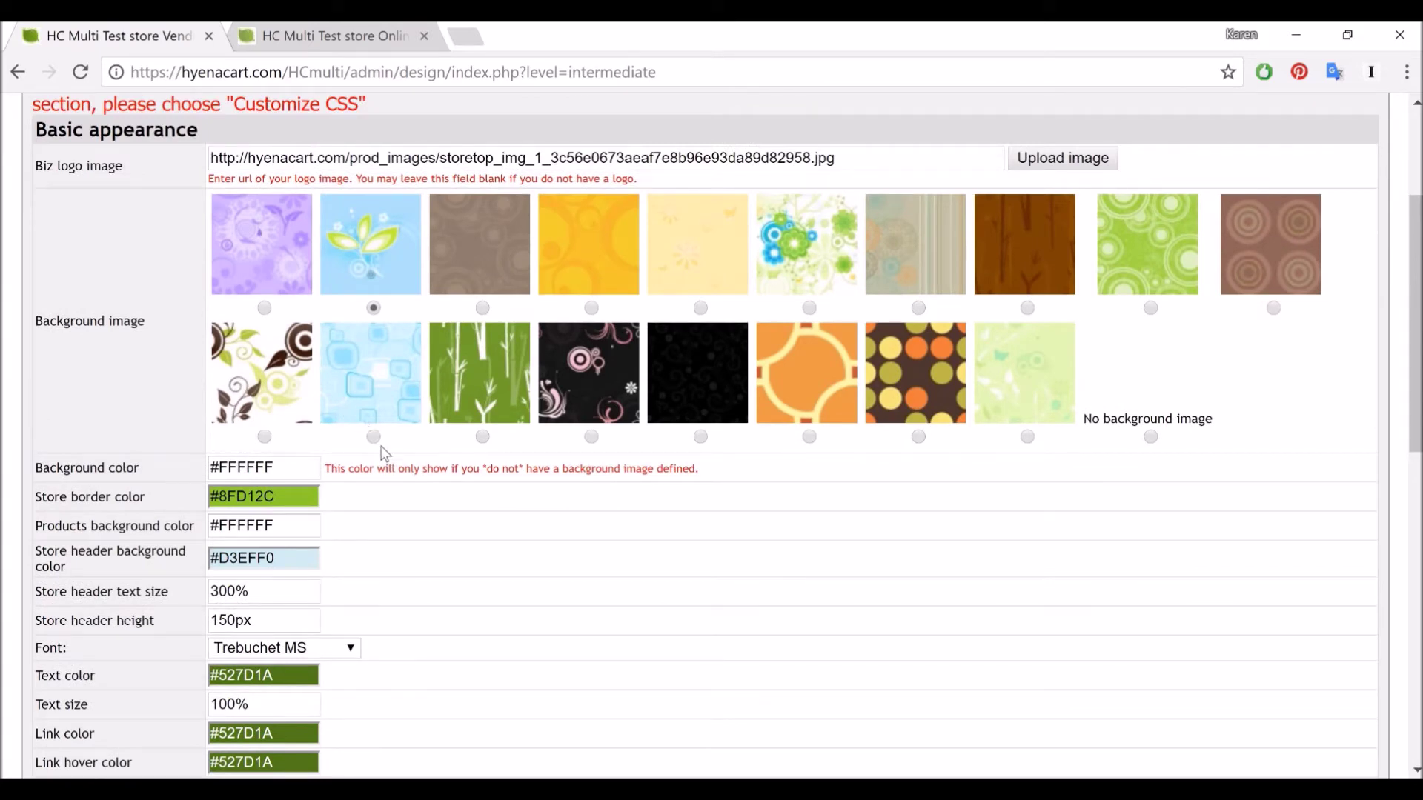
pyautogui.scroll(-10, 379, 449)
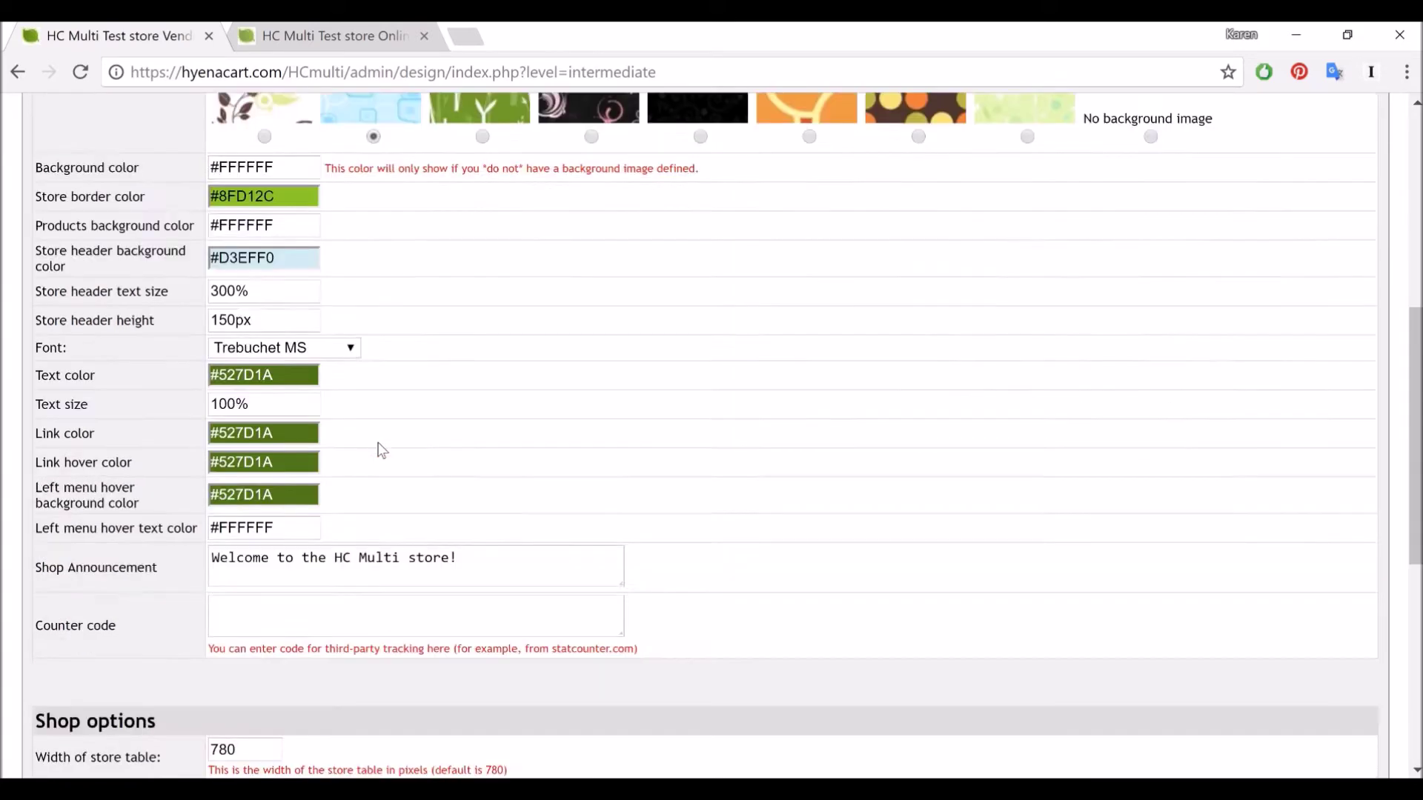
pyautogui.click(690, 669)
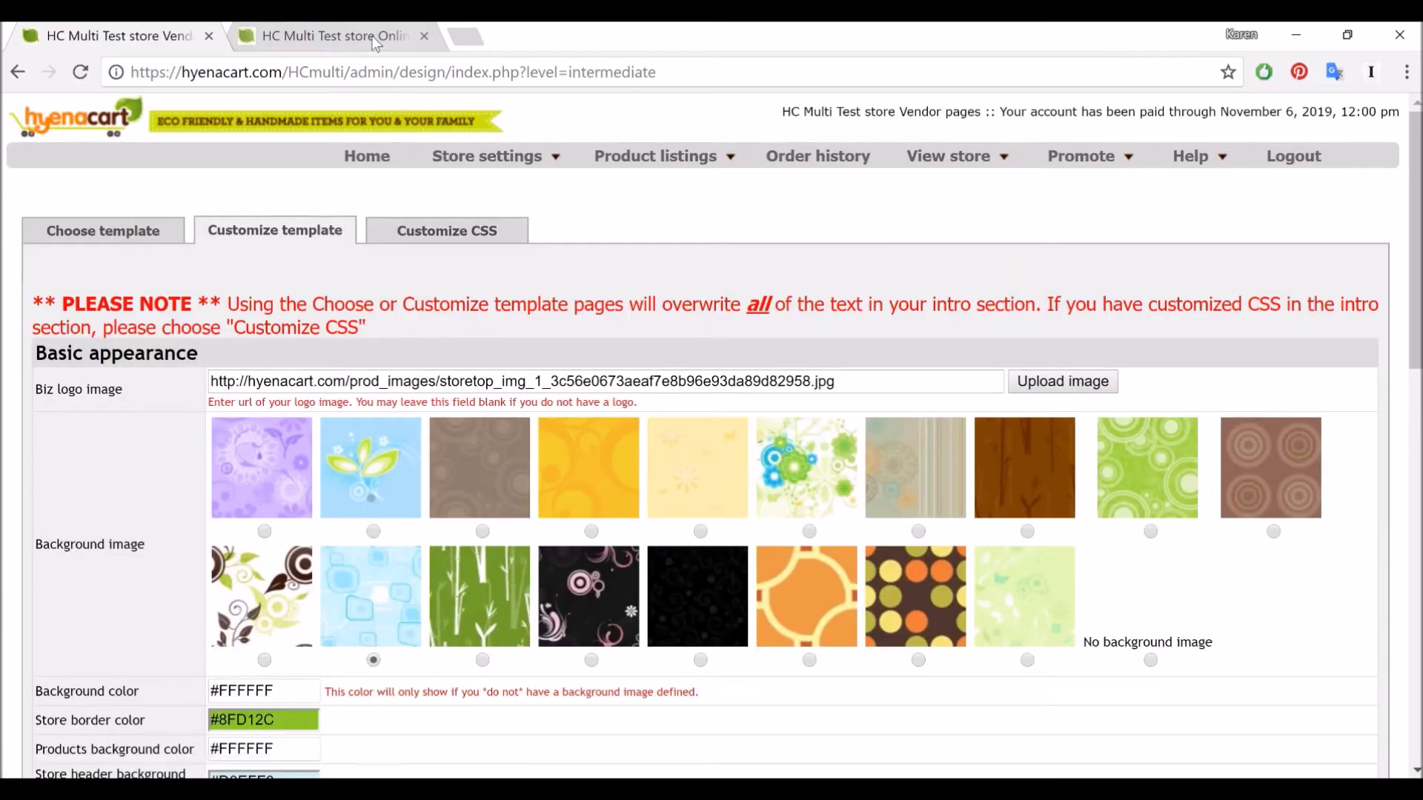
# Reload the public store page to check the light-blue squares background, and return to the template customization
pyautogui.click(372, 35)
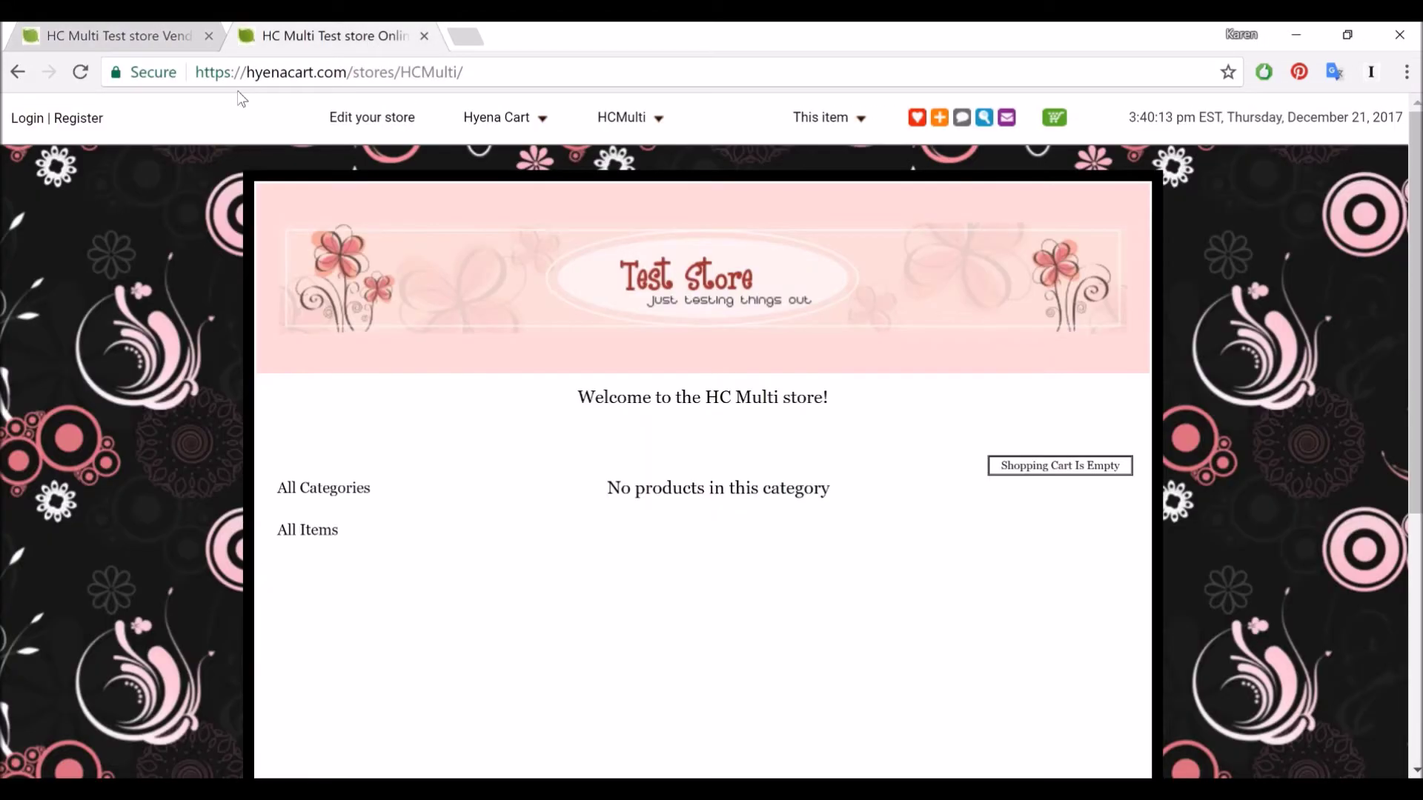
pyautogui.click(81, 72)
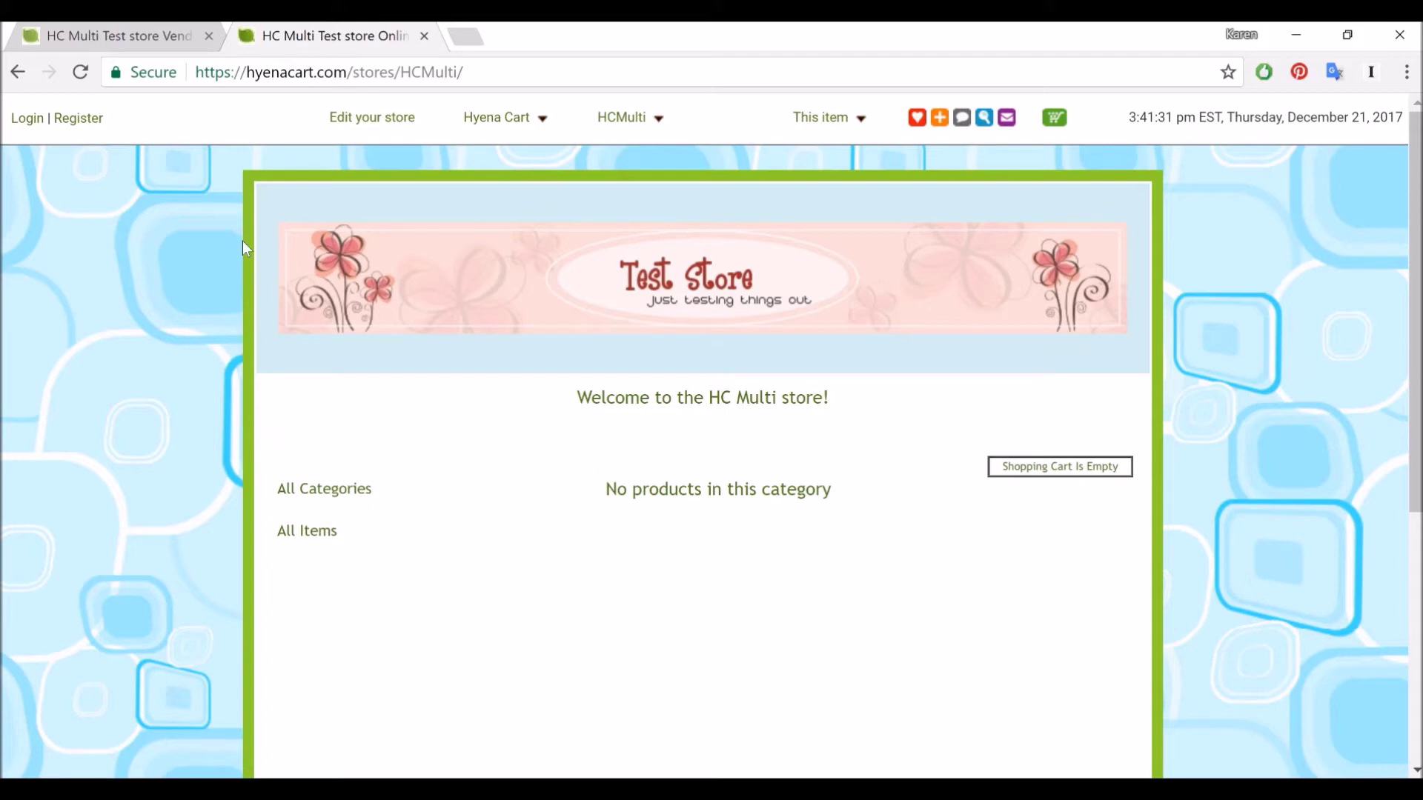
pyautogui.click(143, 37)
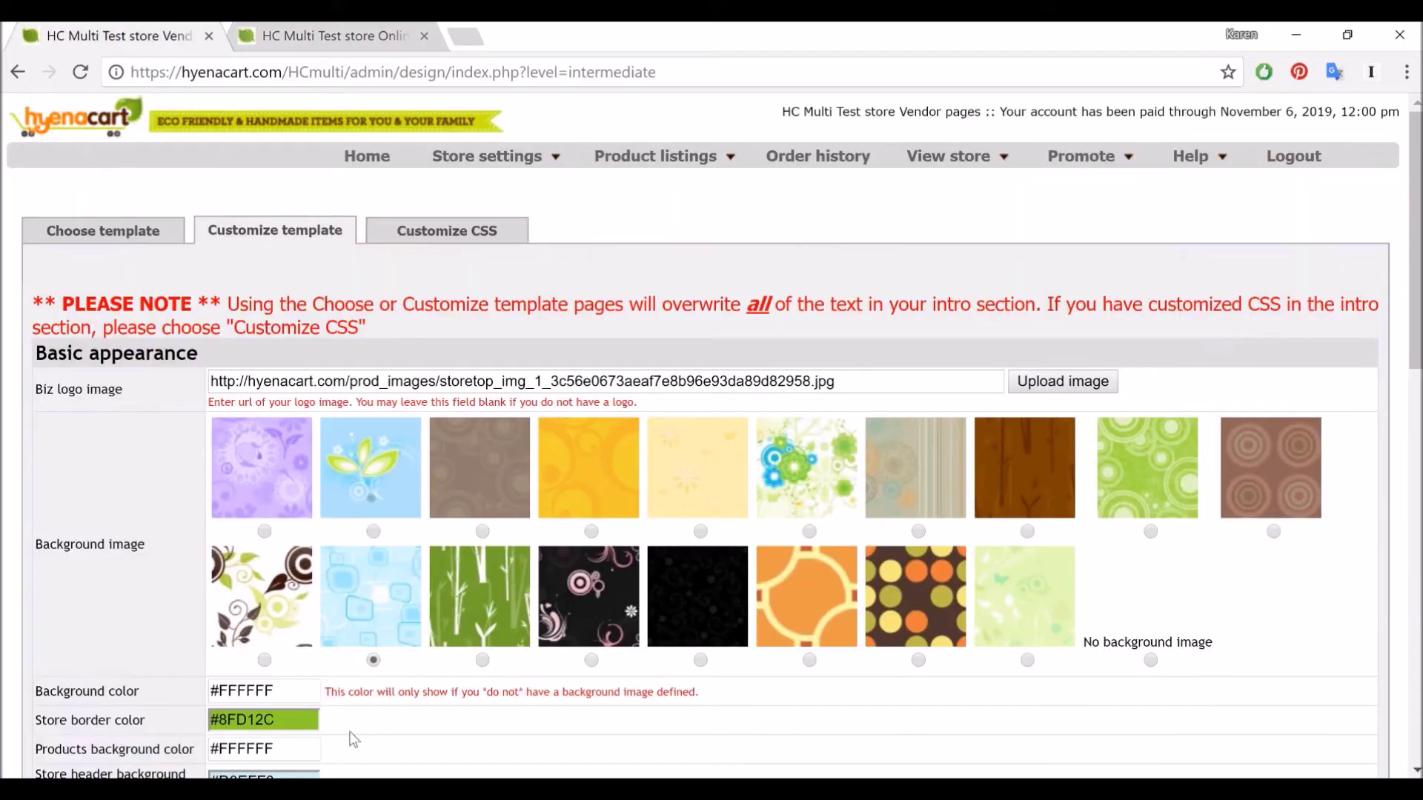
# Change the store border color to the pink shade #D69FC9 and save the configuration
pyautogui.scroll(-2, 291, 528)
pyautogui.scroll(-1, 291, 528)
pyautogui.click(291, 501)
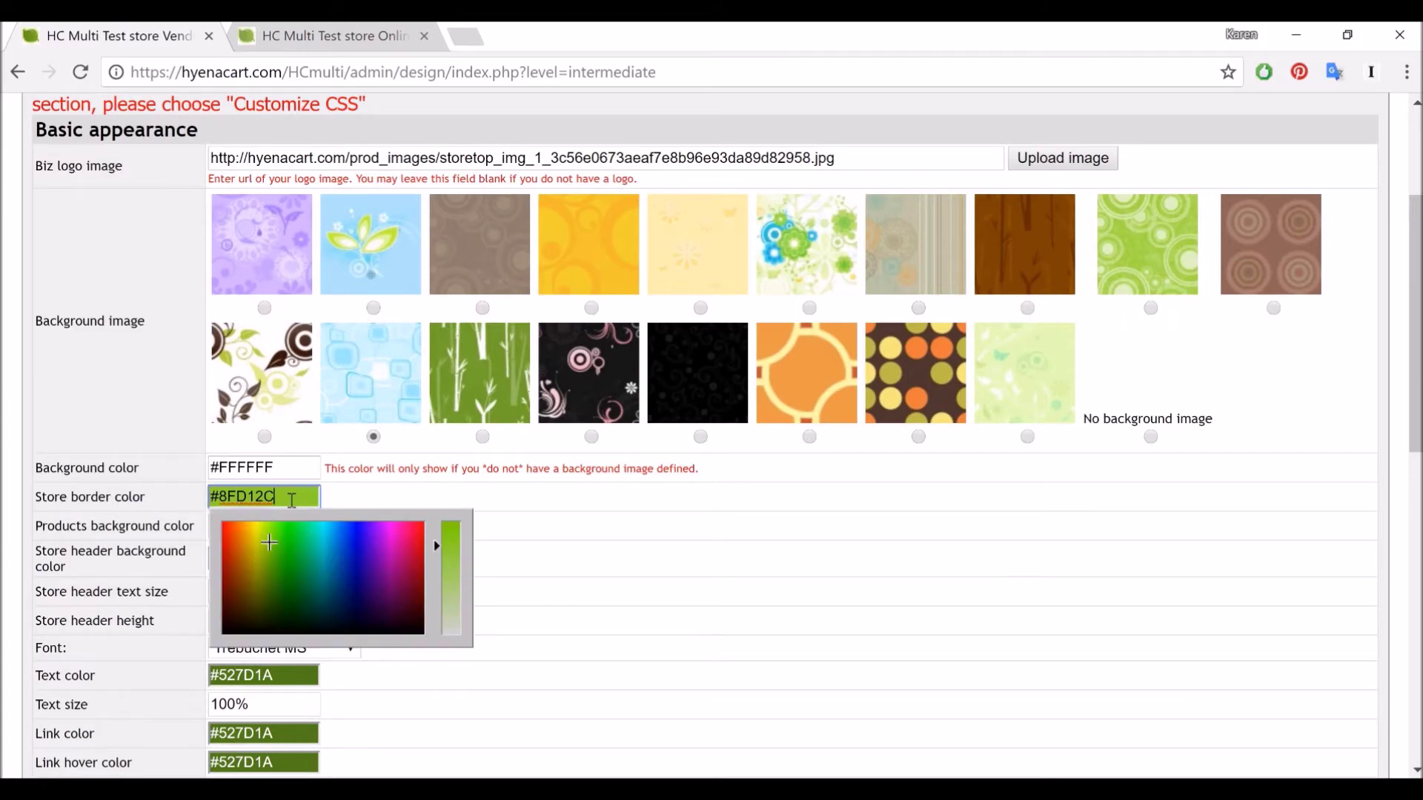
pyautogui.click(271, 544)
pyautogui.moveTo(270, 544); pyautogui.dragTo(222, 551)
pyautogui.moveTo(438, 548); pyautogui.dragTo(438, 617)
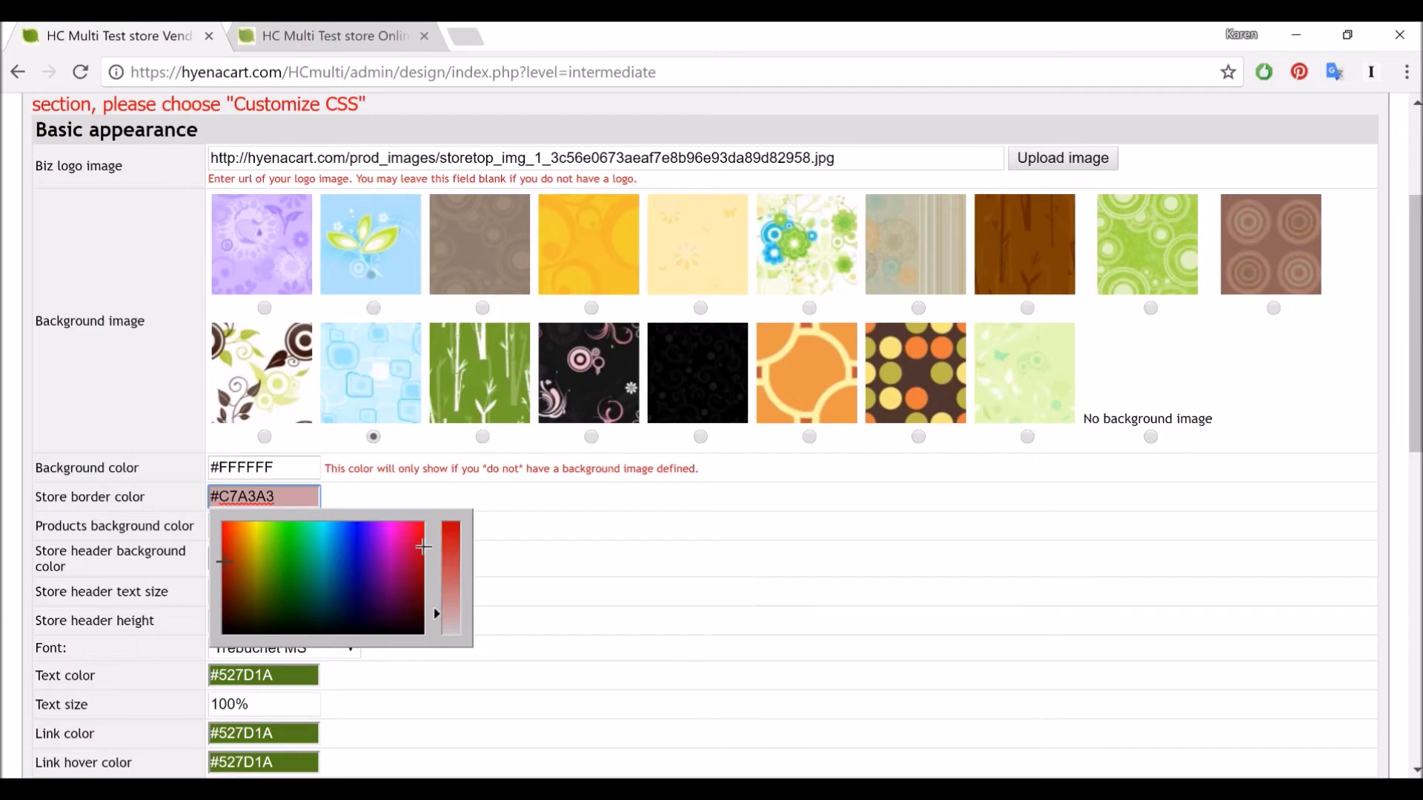
pyautogui.click(223, 543)
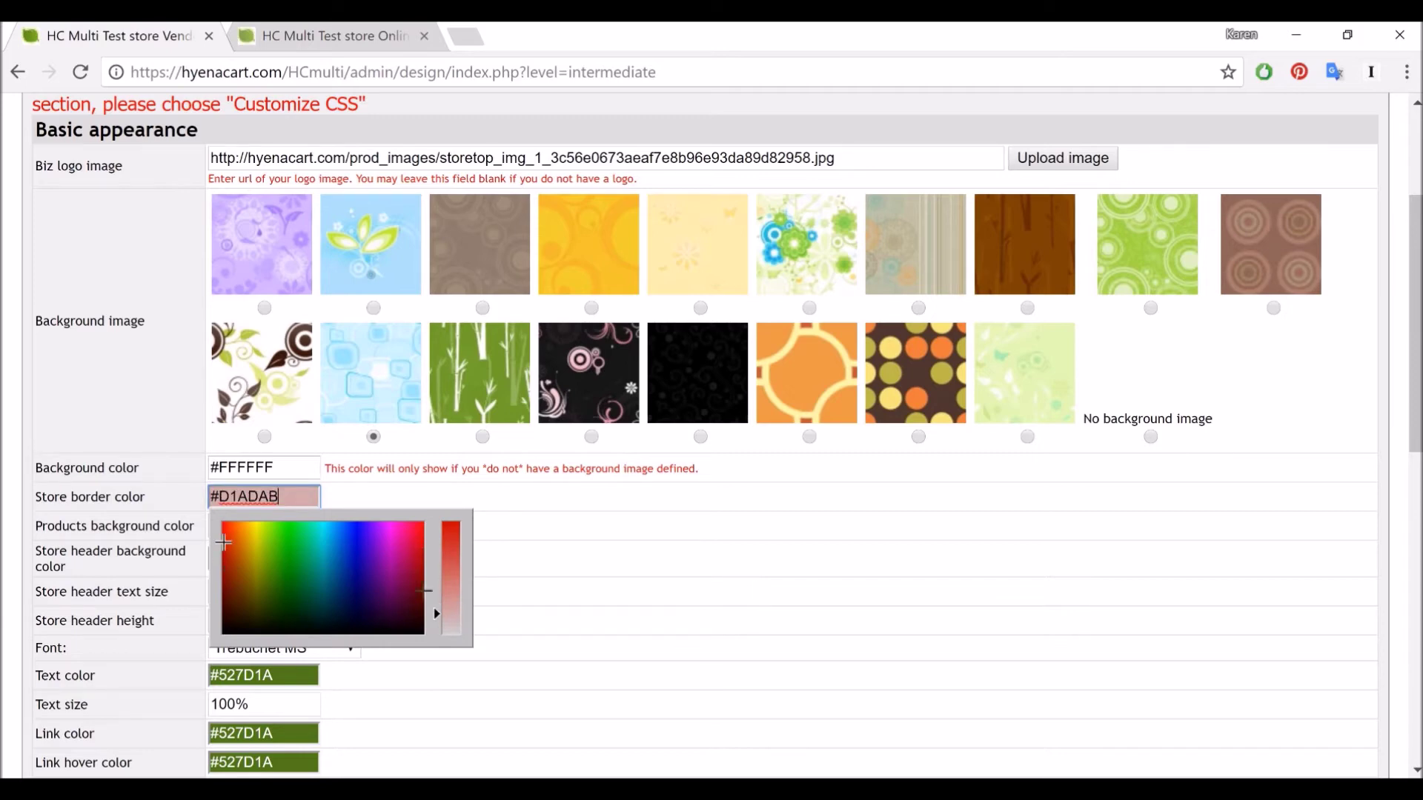
pyautogui.click(385, 550)
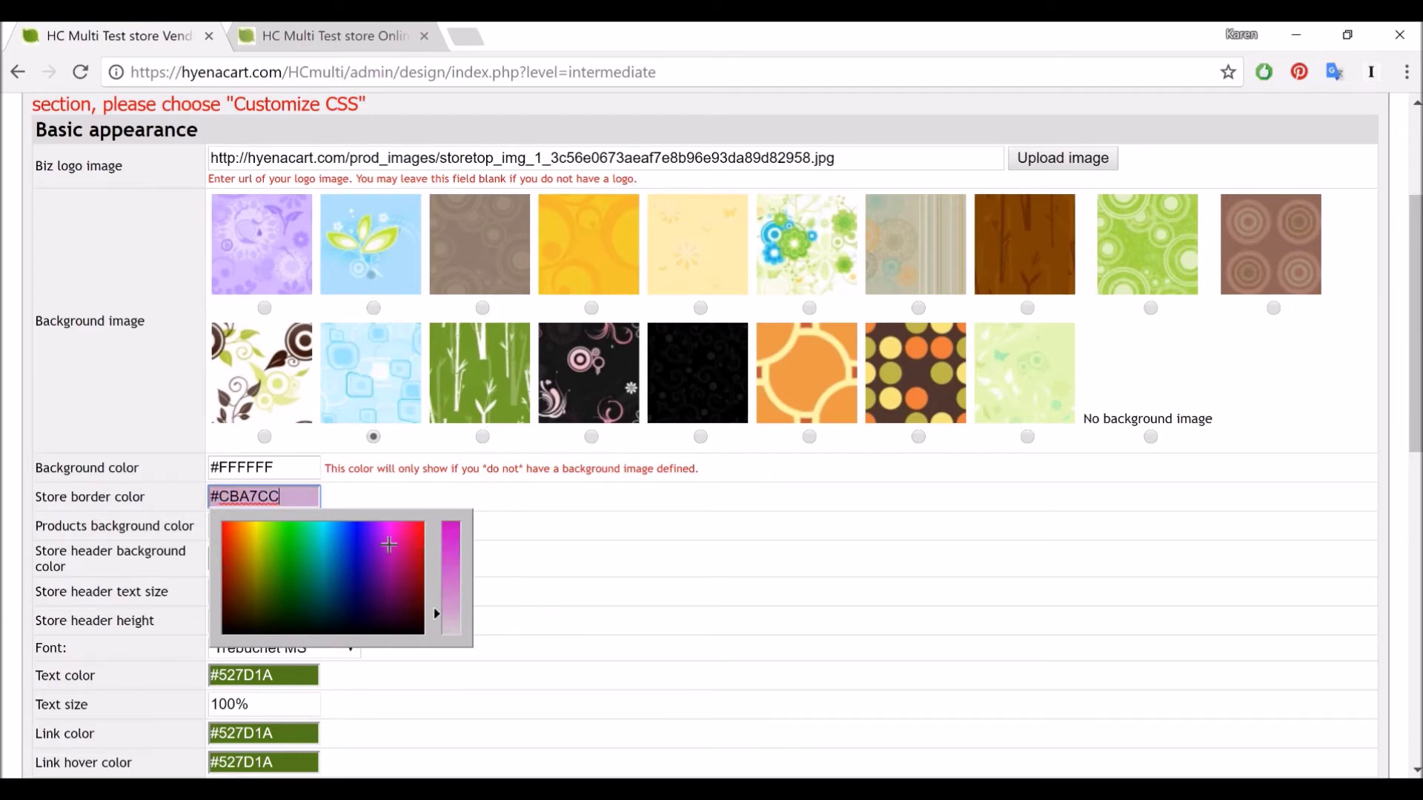
pyautogui.click(393, 530)
pyautogui.click(398, 540)
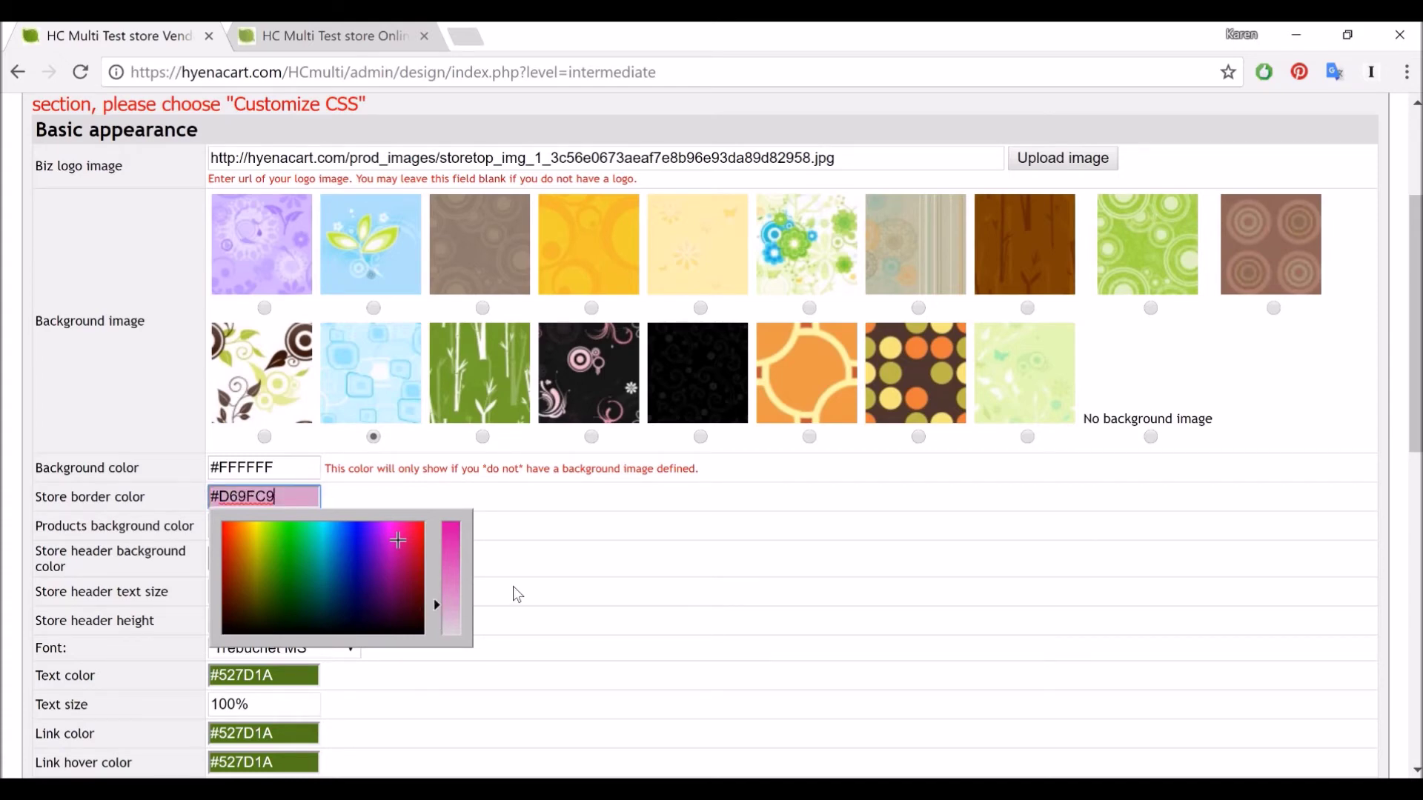
pyautogui.scroll(-10, 513, 585)
pyautogui.click(661, 713)
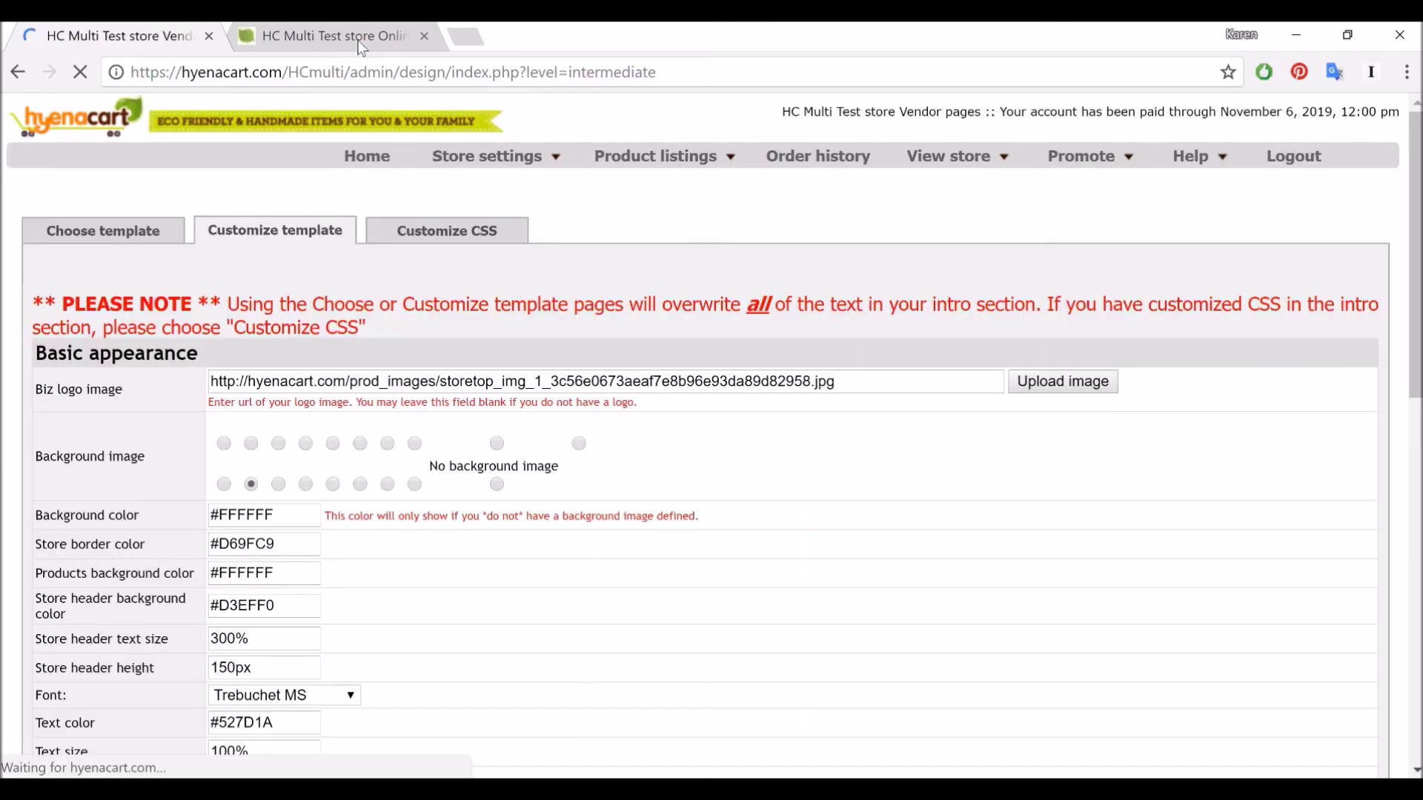
# Reload the public store page to check the pink store border, and return to the template selection in the design settings
pyautogui.click(334, 36)
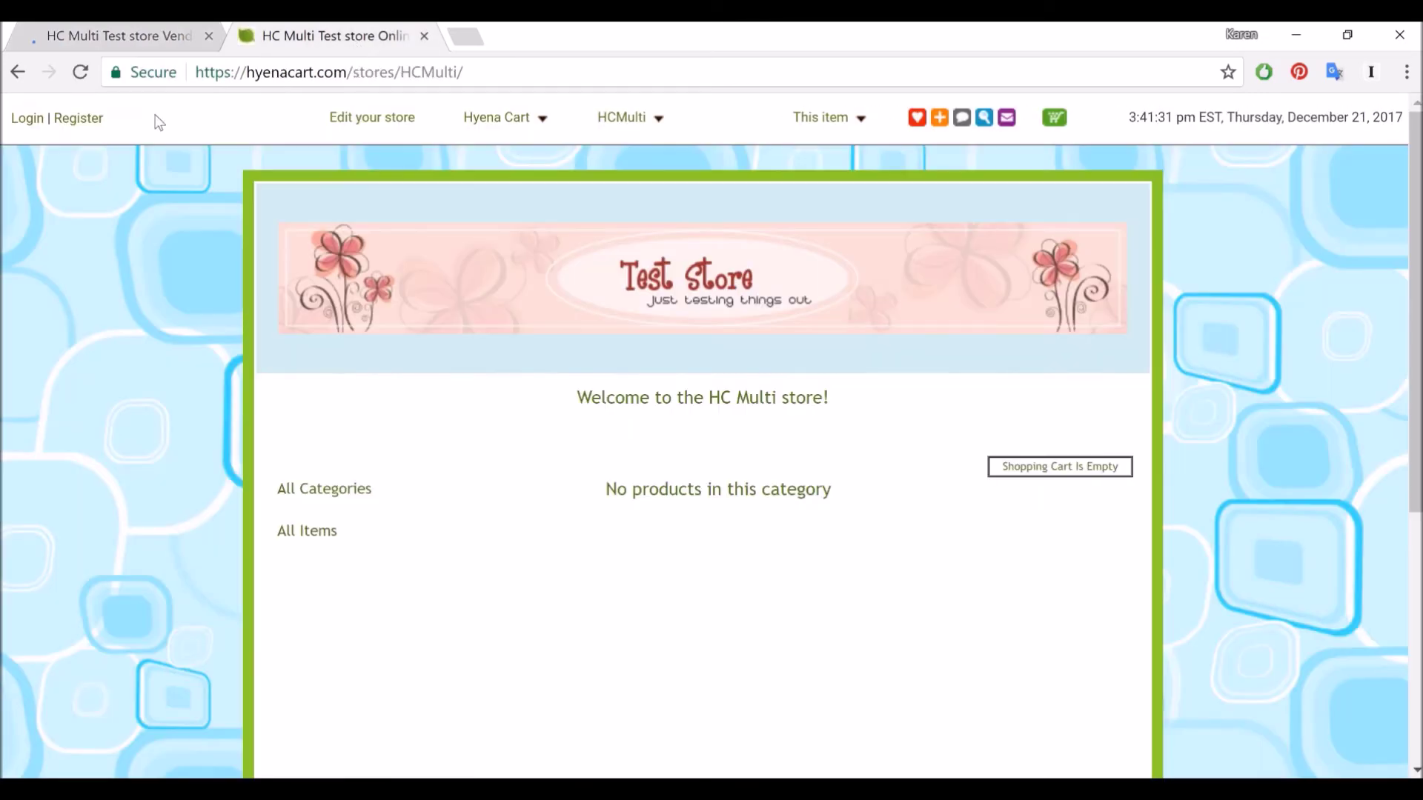
pyautogui.click(80, 72)
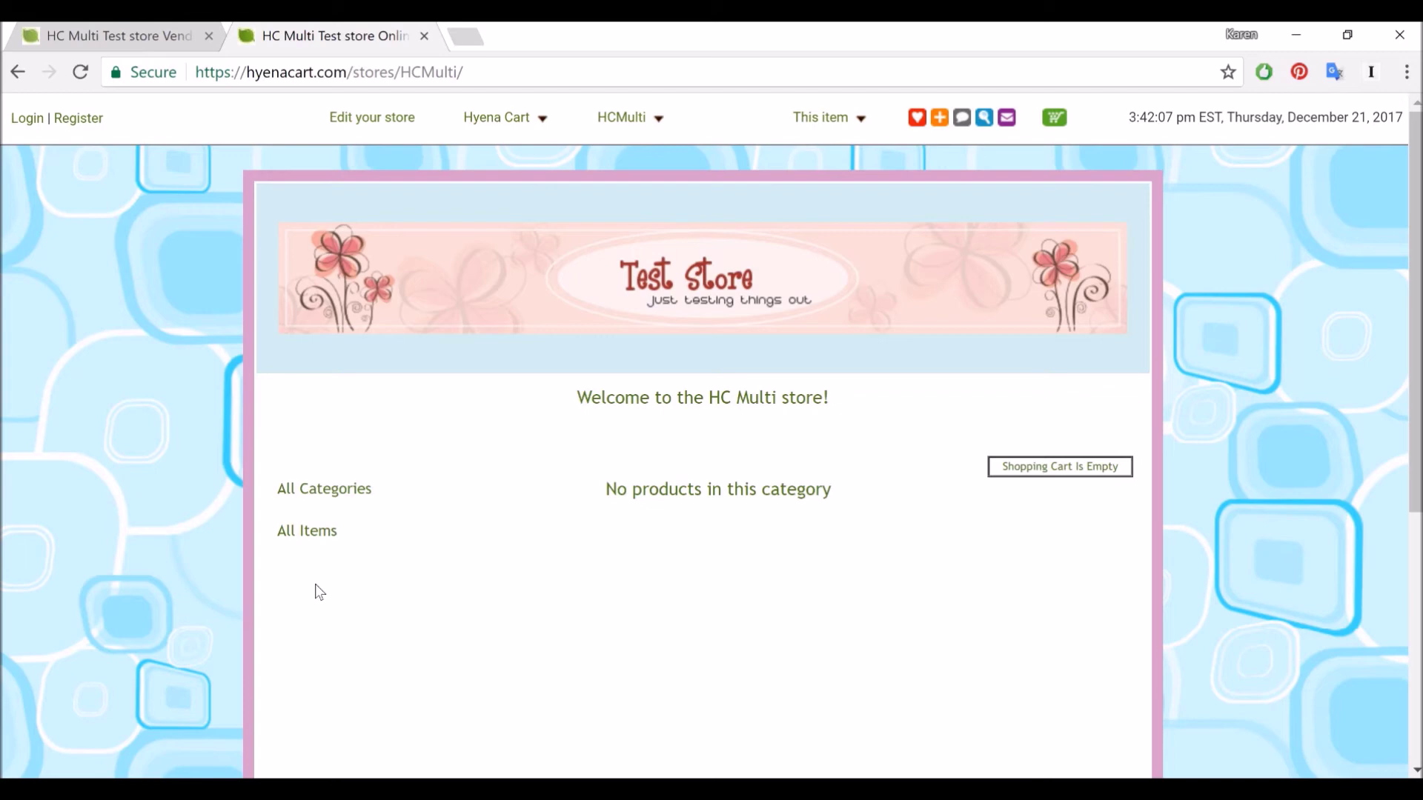
pyautogui.click(159, 42)
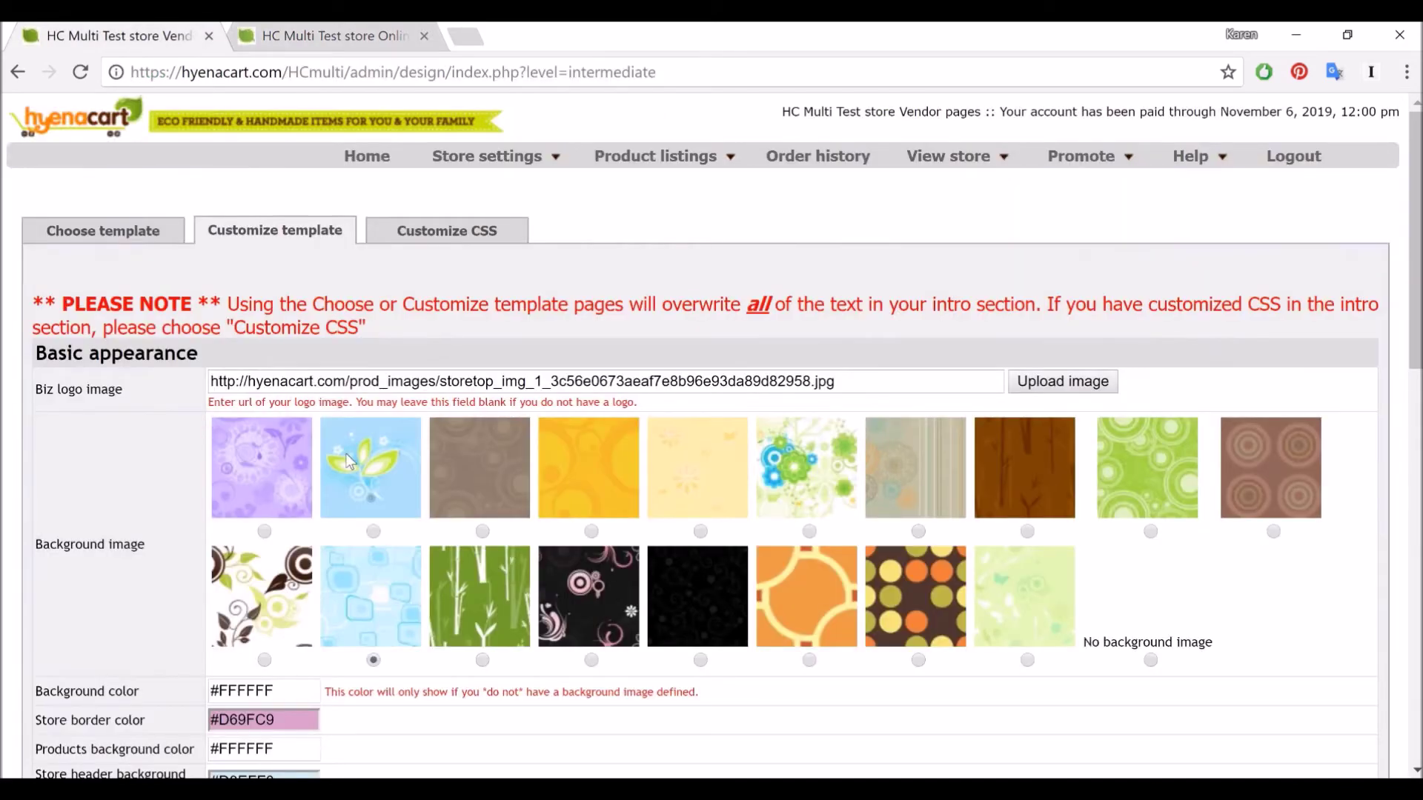
pyautogui.click(132, 242)
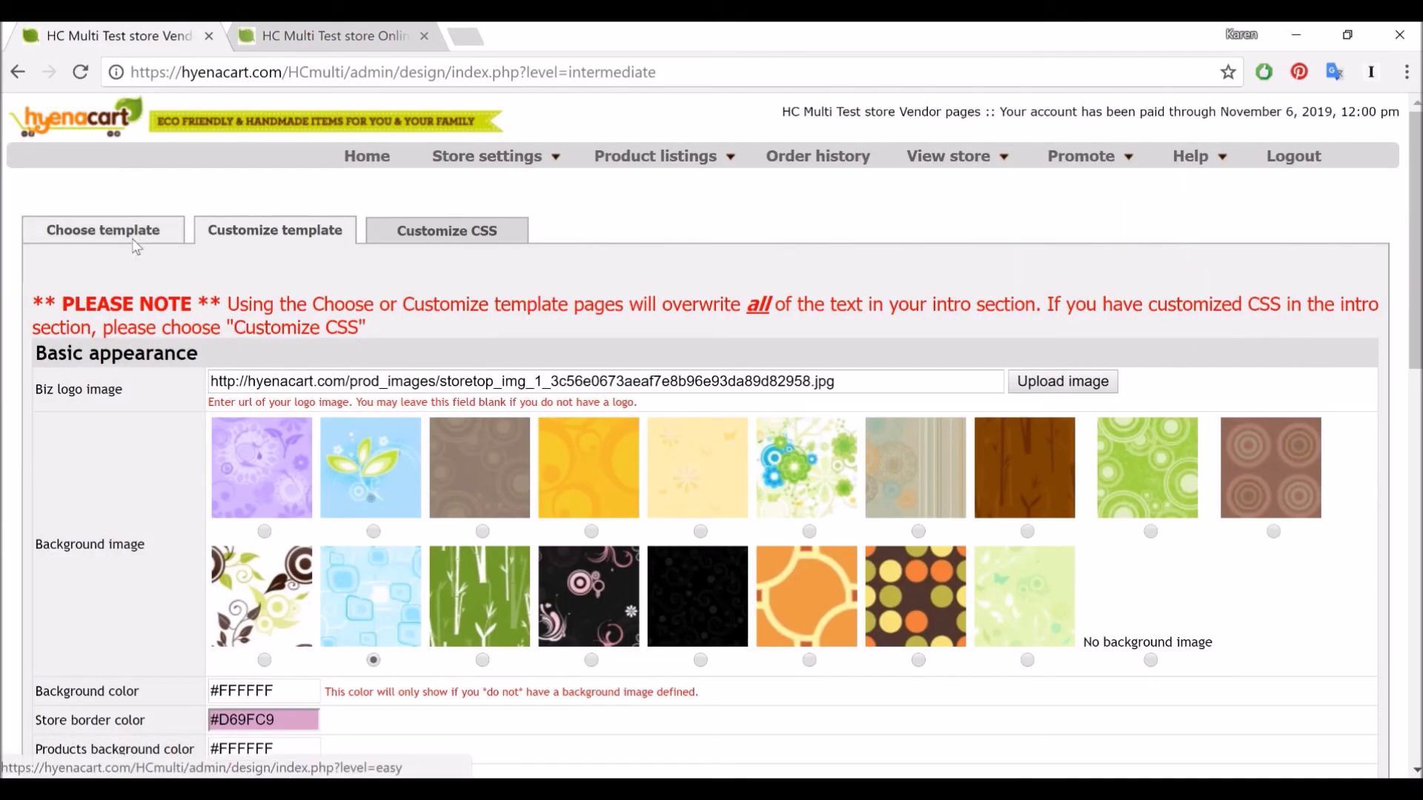